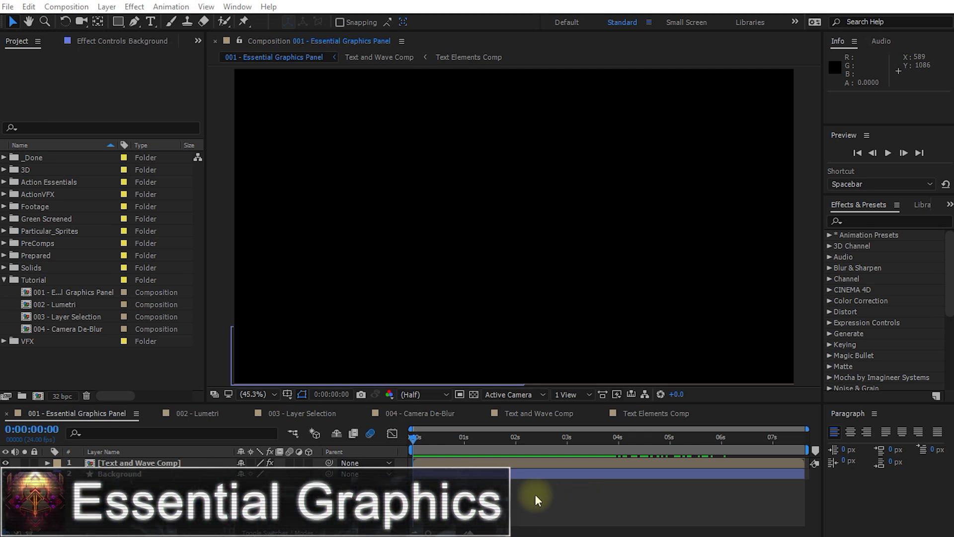
Scrub the playhead across the comp's first two seconds to preview the blue lower-third title building in.
drag(421, 438, 480, 451)
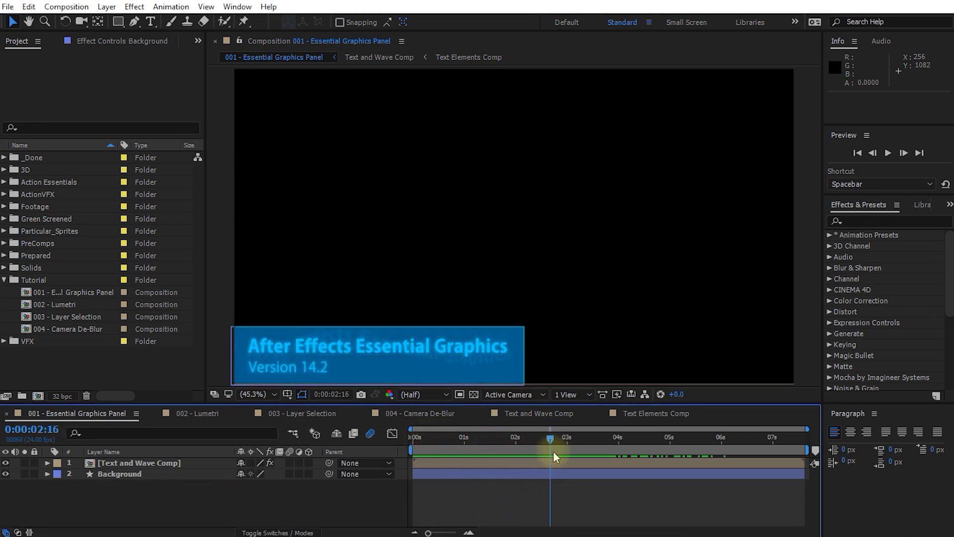
click(271, 357)
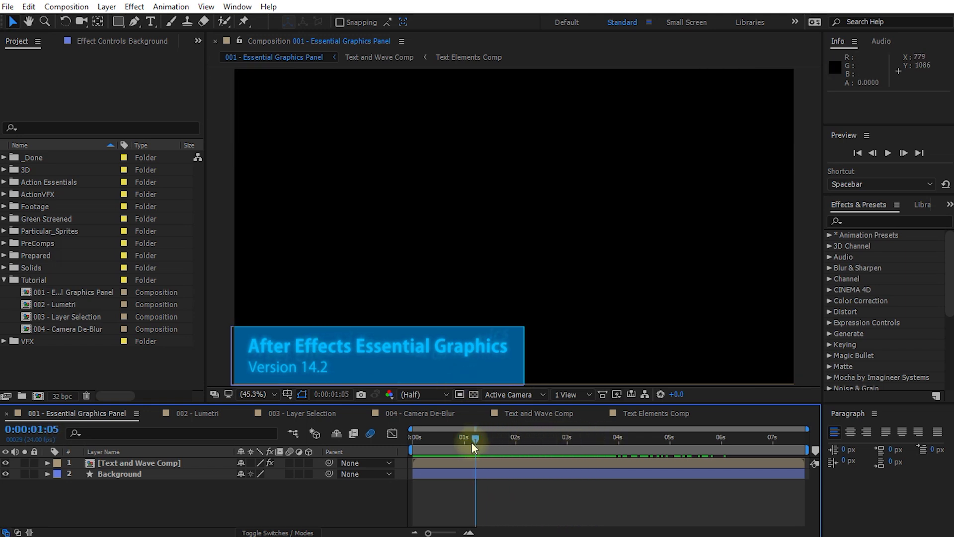
drag(472, 442, 512, 448)
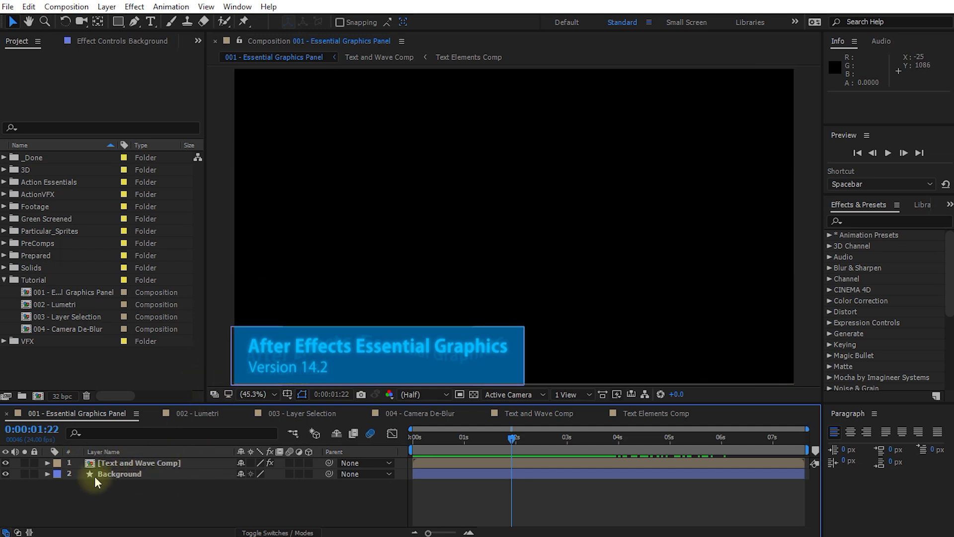
Lower the Background layer's Rectangle 1 Fill 1 opacity to about 59%.
click(121, 474)
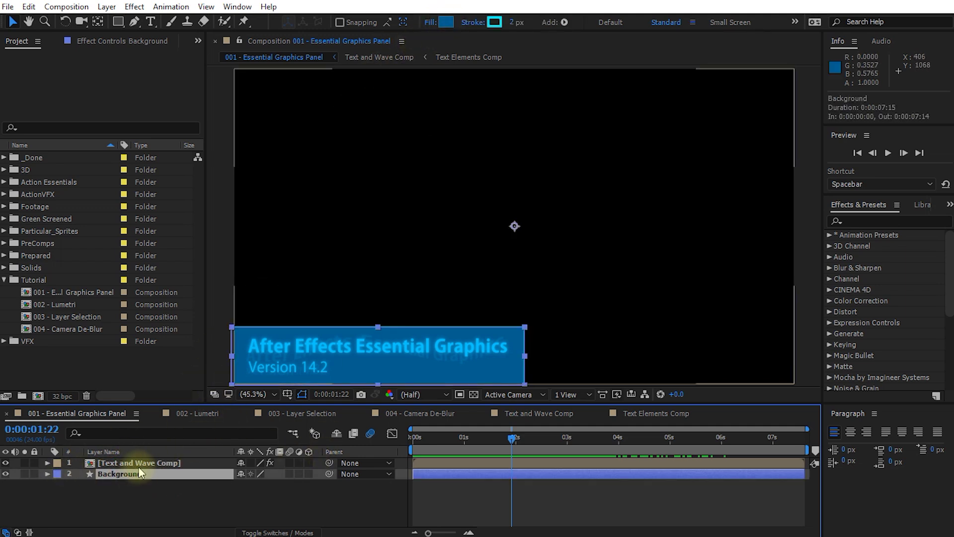
click(48, 473)
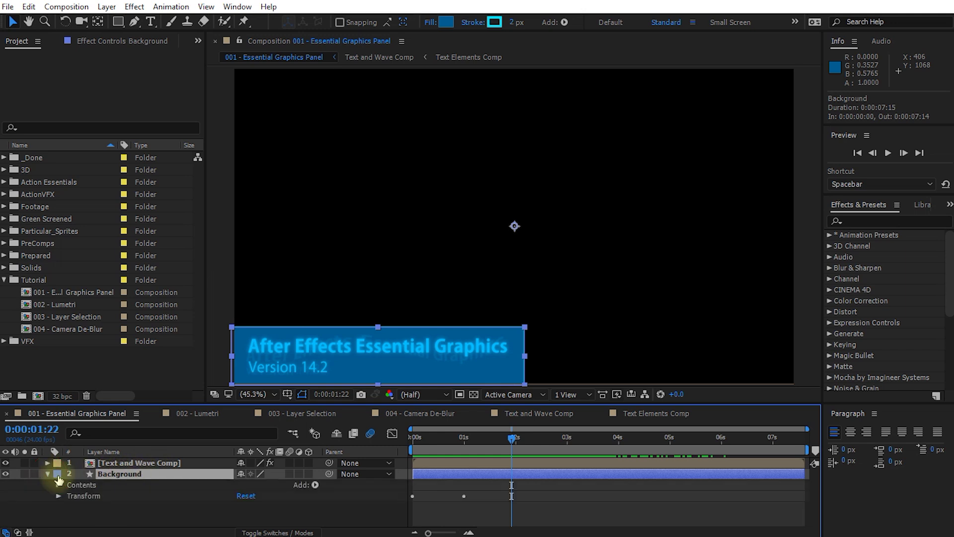
click(58, 484)
click(70, 496)
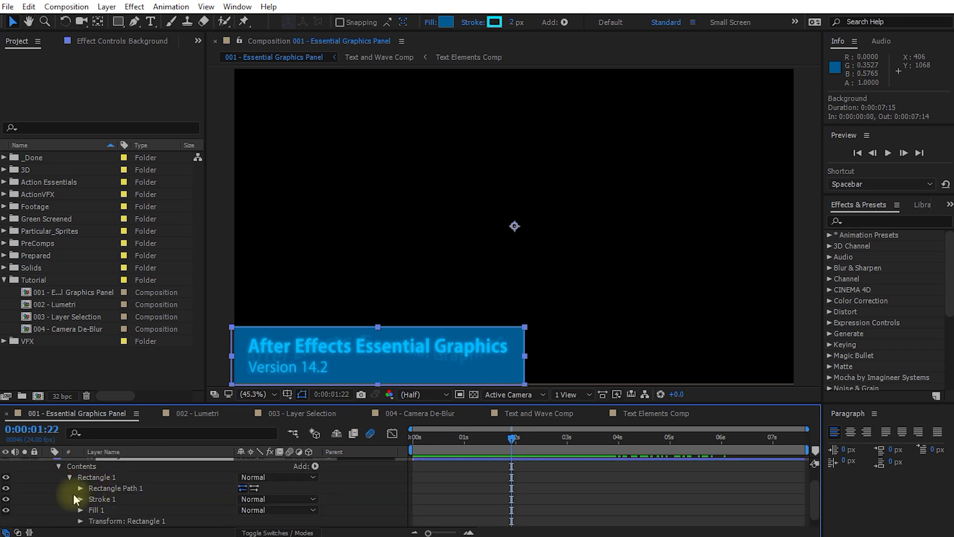
click(97, 478)
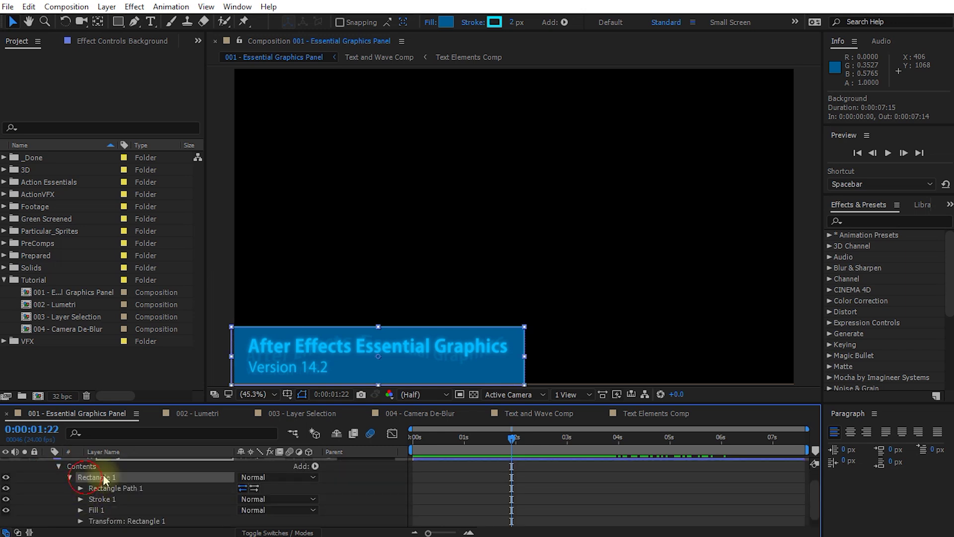
click(81, 509)
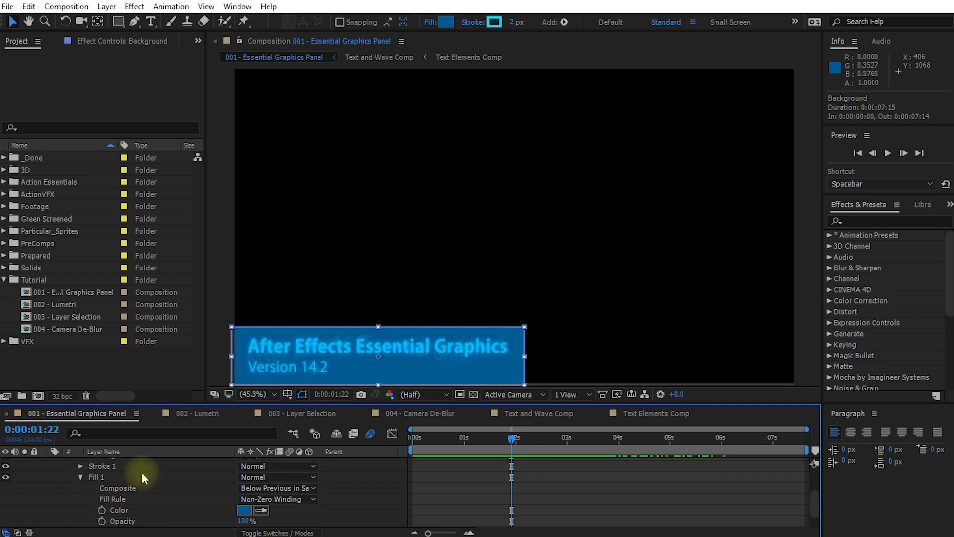
scroll(143, 484, down, 1)
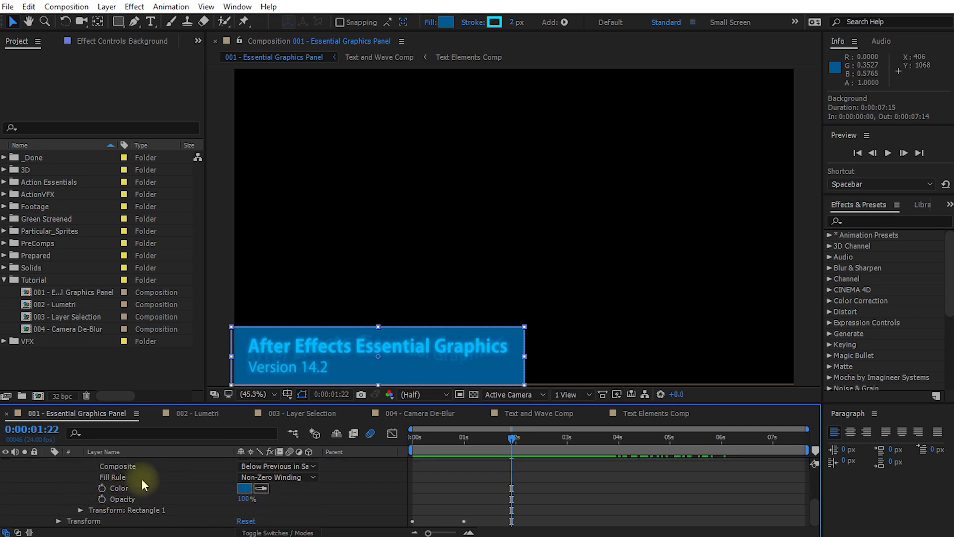
drag(243, 499, 222, 501)
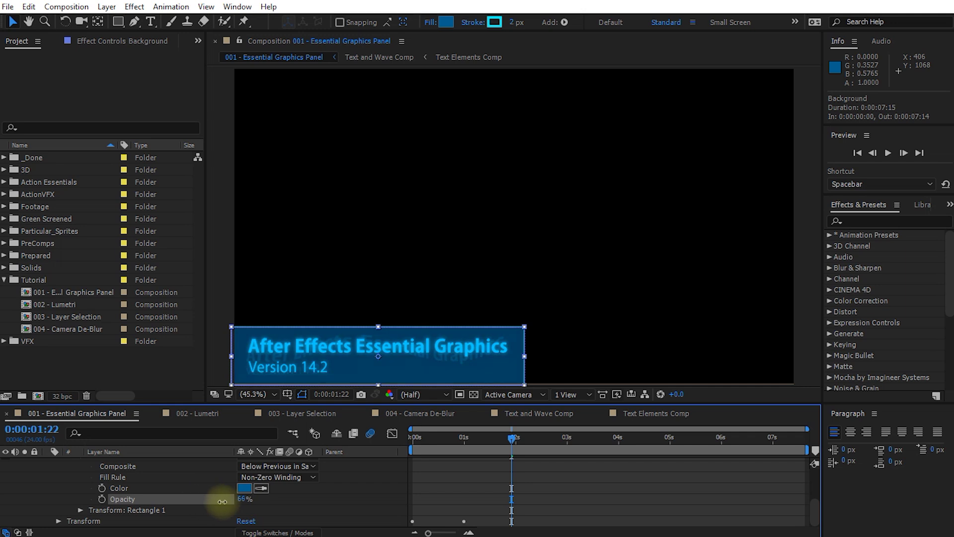
Change the rectangle fill colour to purple, then open the Text and Wave Comp precomp.
click(244, 488)
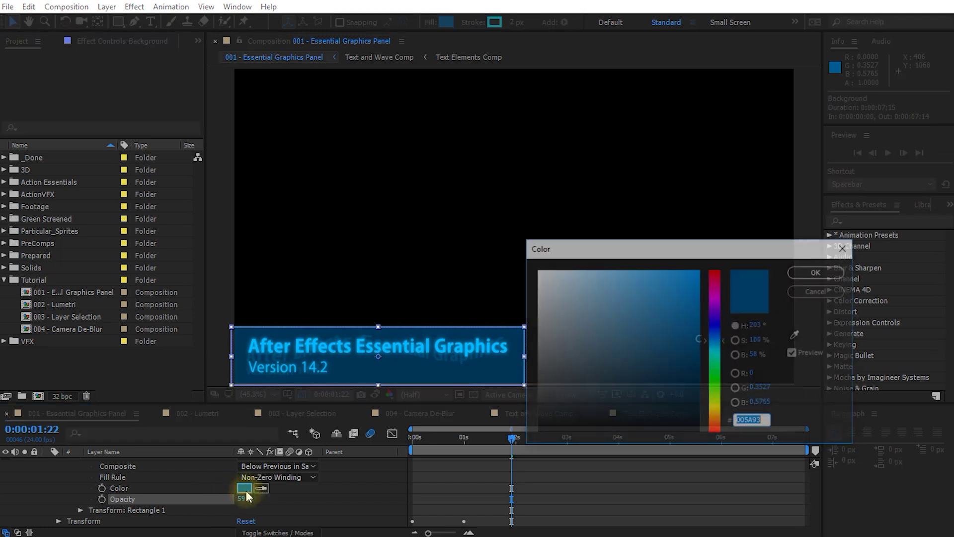
mouse_move(717, 328)
mouse_down()
mouse_move(719, 303)
mouse_move(721, 311)
mouse_up()
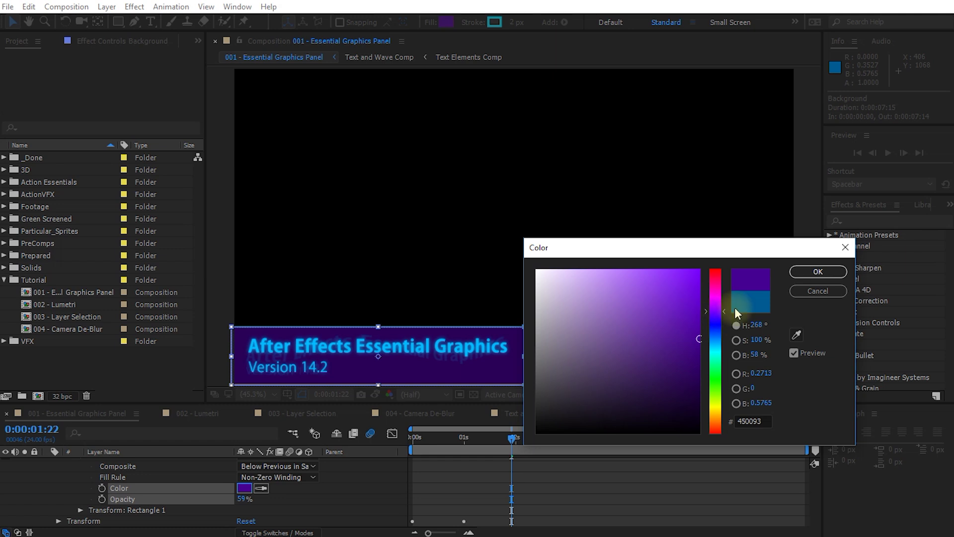
click(818, 271)
scroll(138, 489, up, 5)
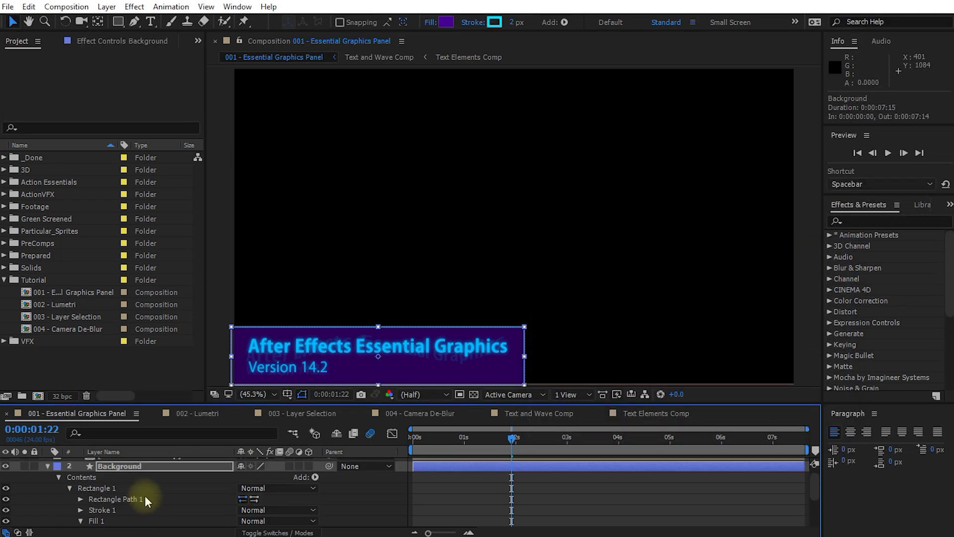
scroll(156, 486, up, 1)
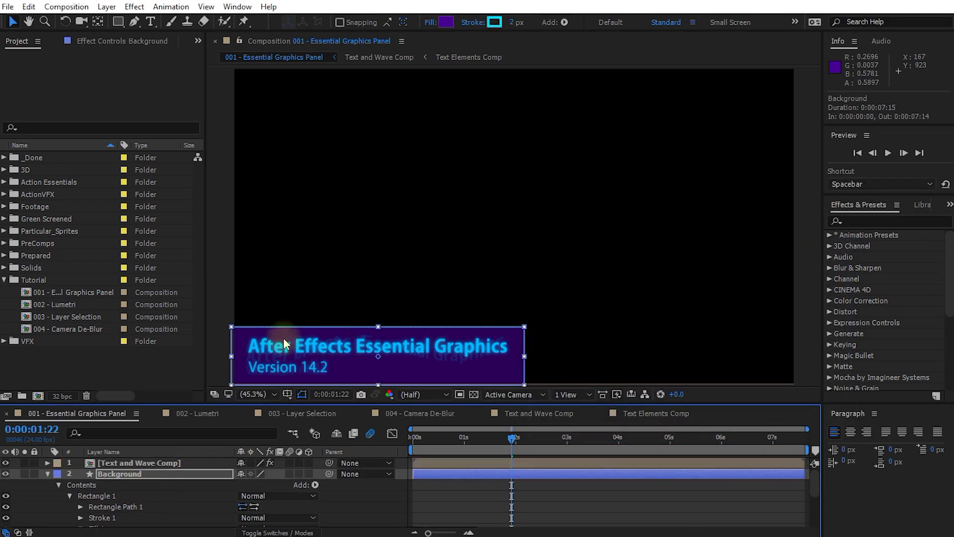
double_click(130, 464)
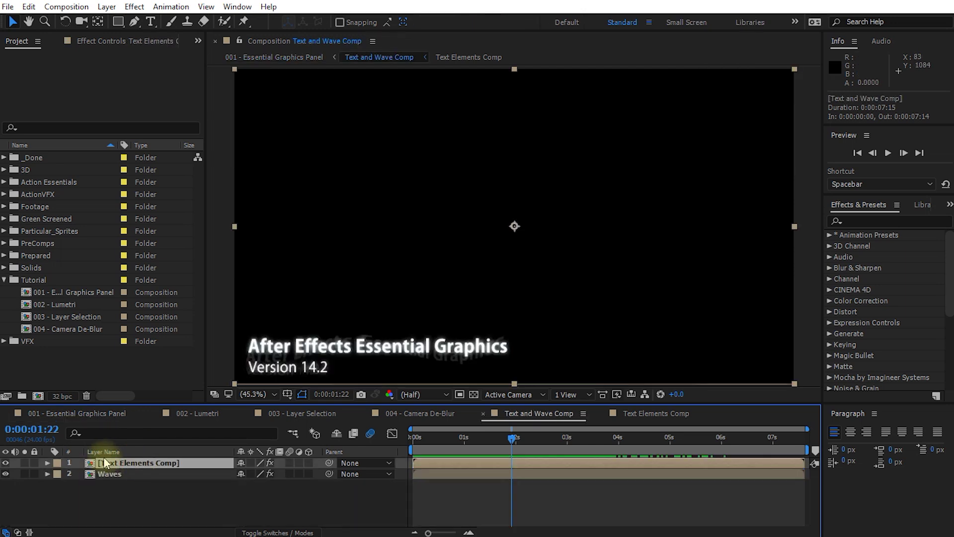
Temporarily hide the Text Elements Comp layer to view the waves alone, then show it again.
click(115, 473)
click(100, 463)
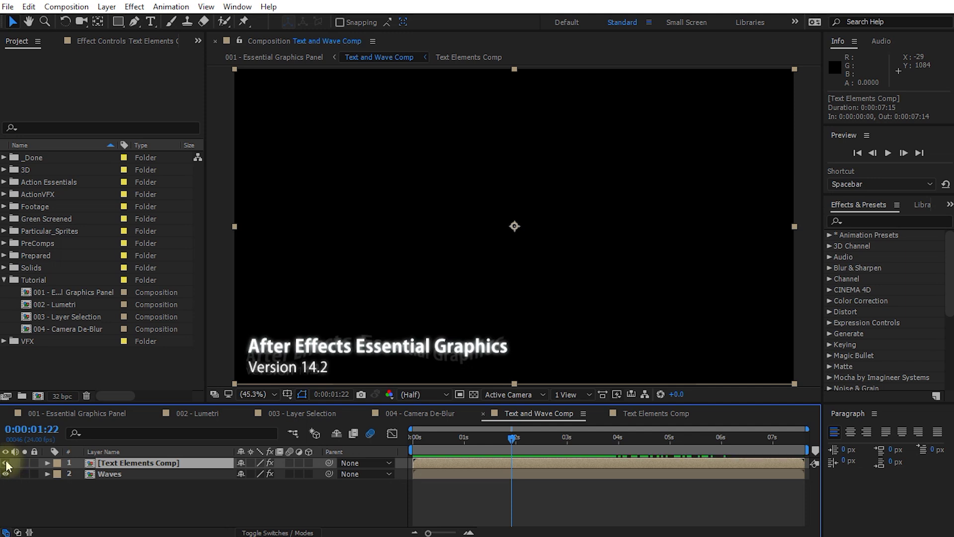
click(6, 463)
mouse_move(512, 437)
mouse_down()
mouse_move(466, 449)
mouse_move(544, 442)
mouse_move(504, 441)
mouse_up()
click(6, 463)
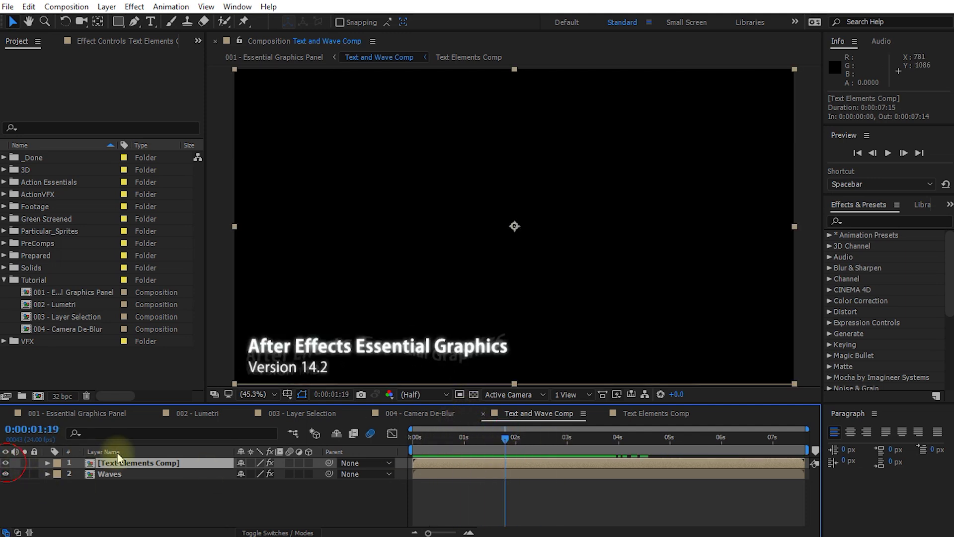
Raise the Waves layer's Turbulent Displace Amount from 50 to 91 and preview the distortion.
click(120, 475)
click(106, 43)
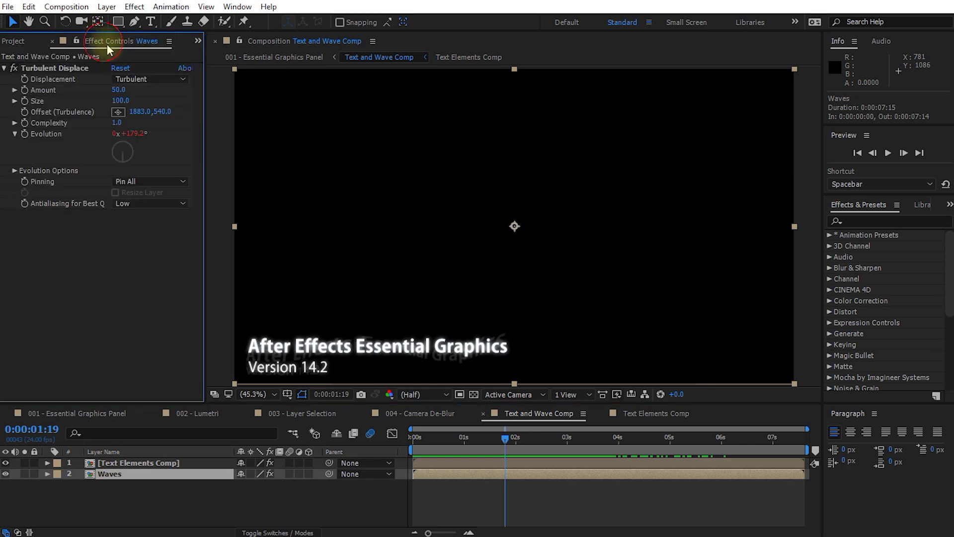
click(76, 64)
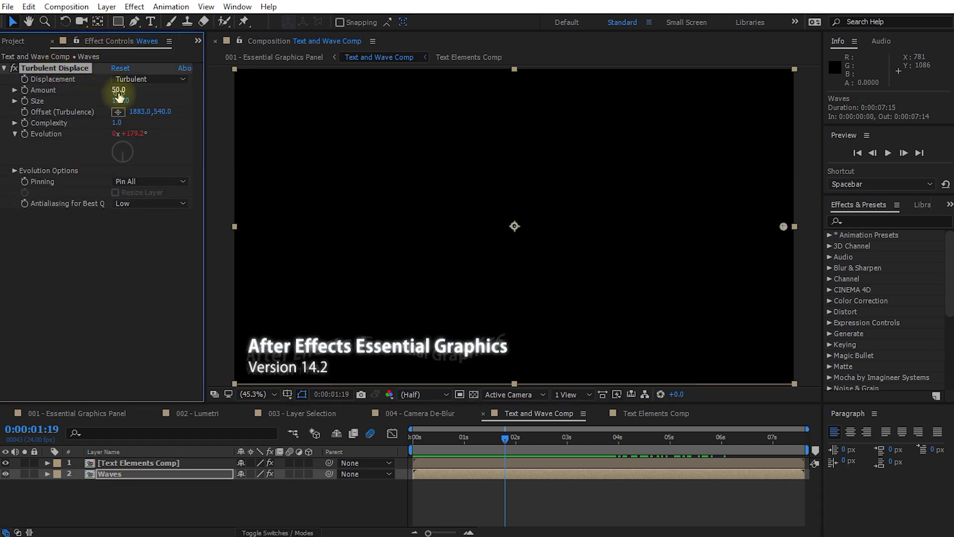
drag(119, 94, 171, 95)
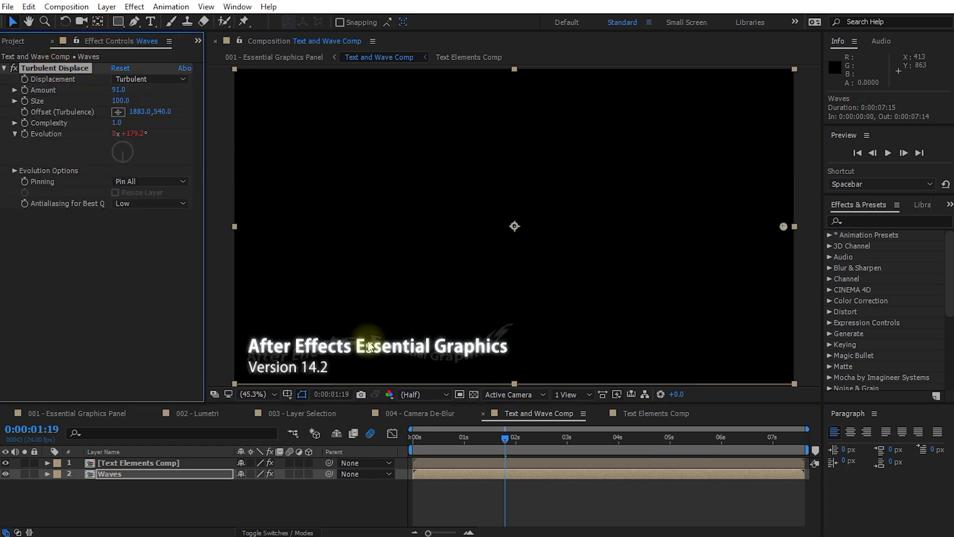
drag(485, 438, 449, 421)
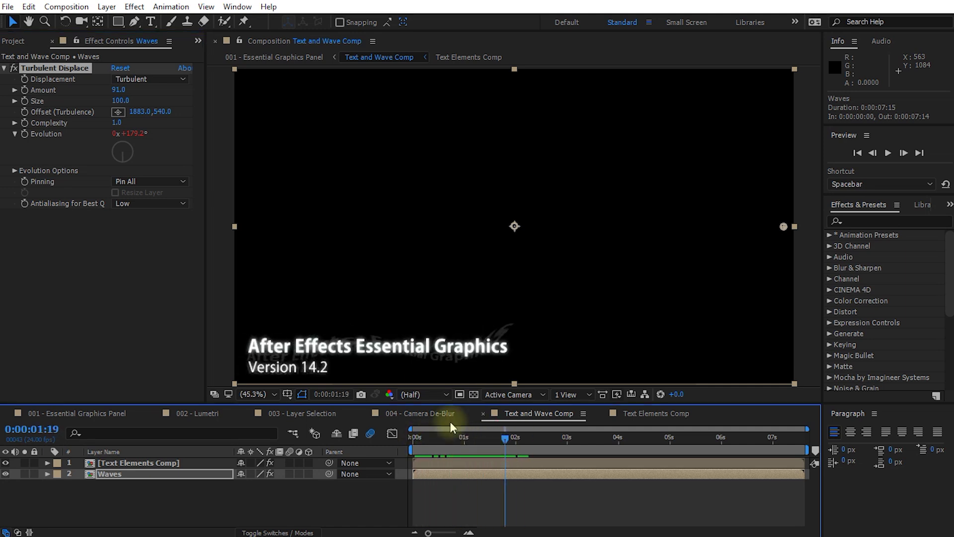
Set the 'After Effects Essential Graphics' title font size to 65 px, then go back to the 001 comp.
double_click(140, 466)
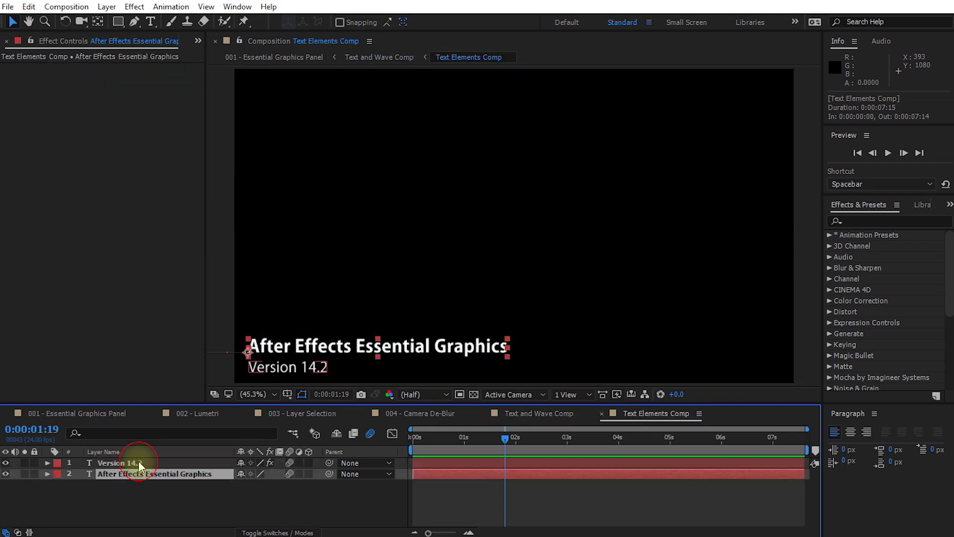
double_click(328, 346)
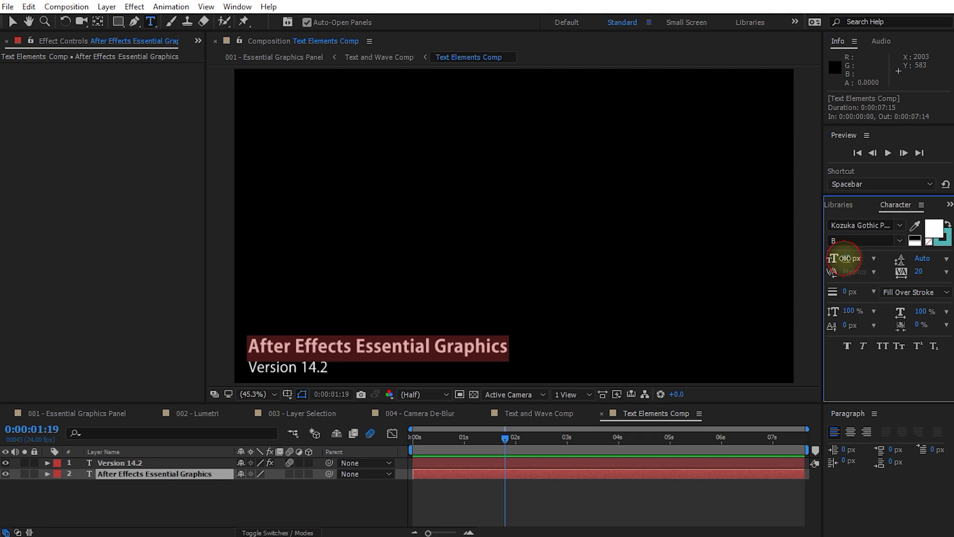
drag(844, 258, 850, 258)
click(347, 511)
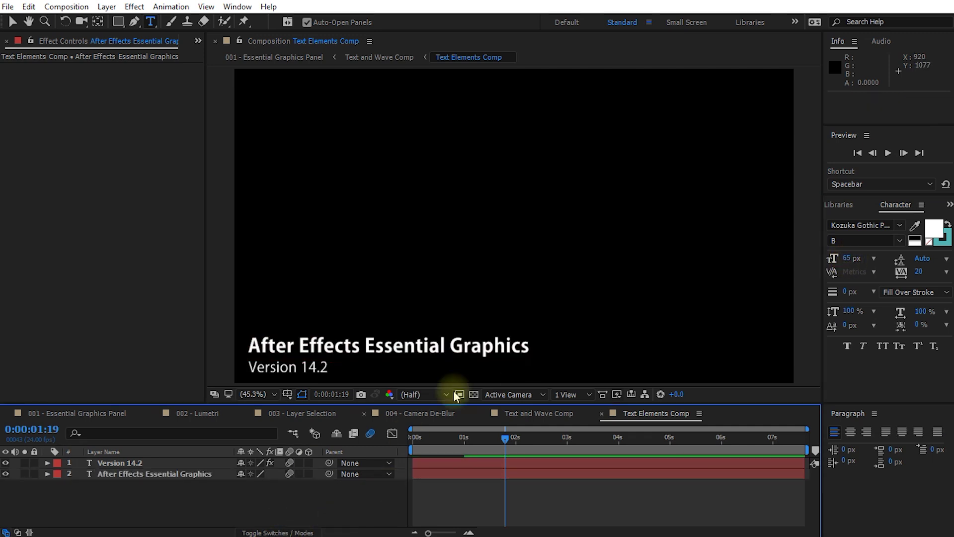
drag(503, 437, 547, 439)
click(107, 413)
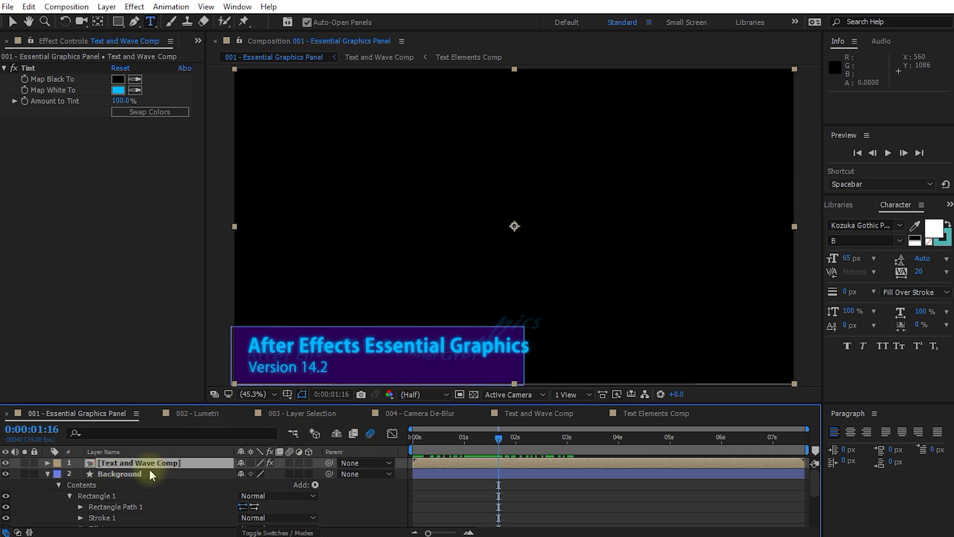
Collapse the Background layer and bring up a widened Essential Graphics panel beside the viewer.
click(122, 473)
click(47, 473)
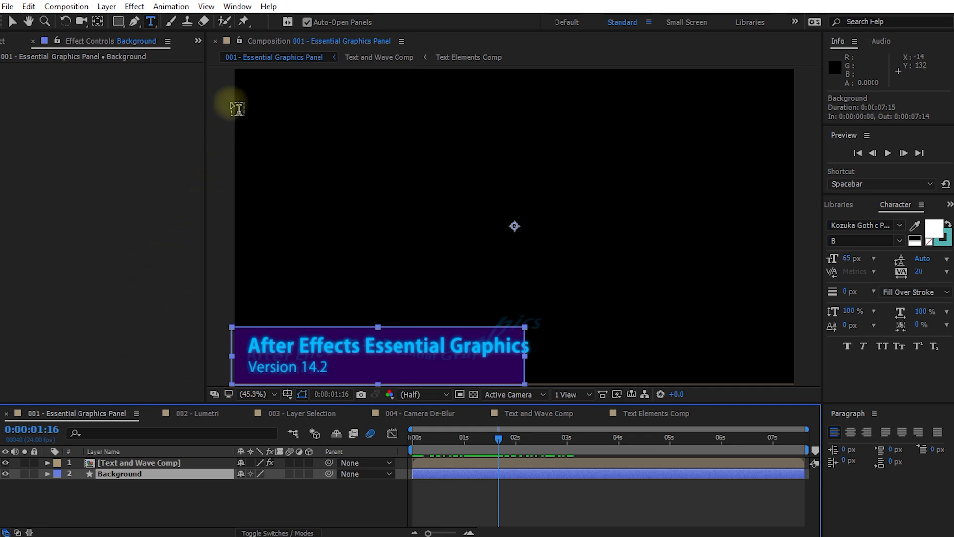
click(235, 8)
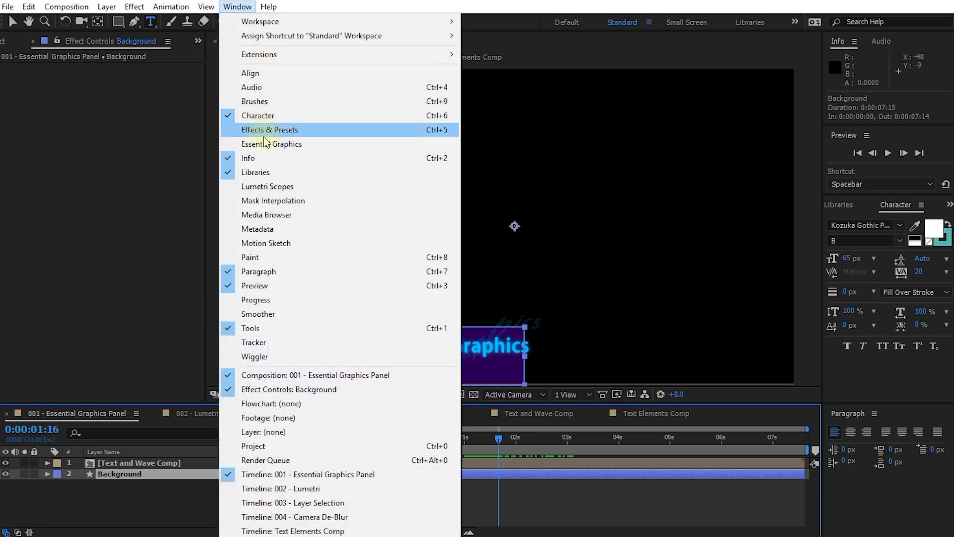
click(304, 148)
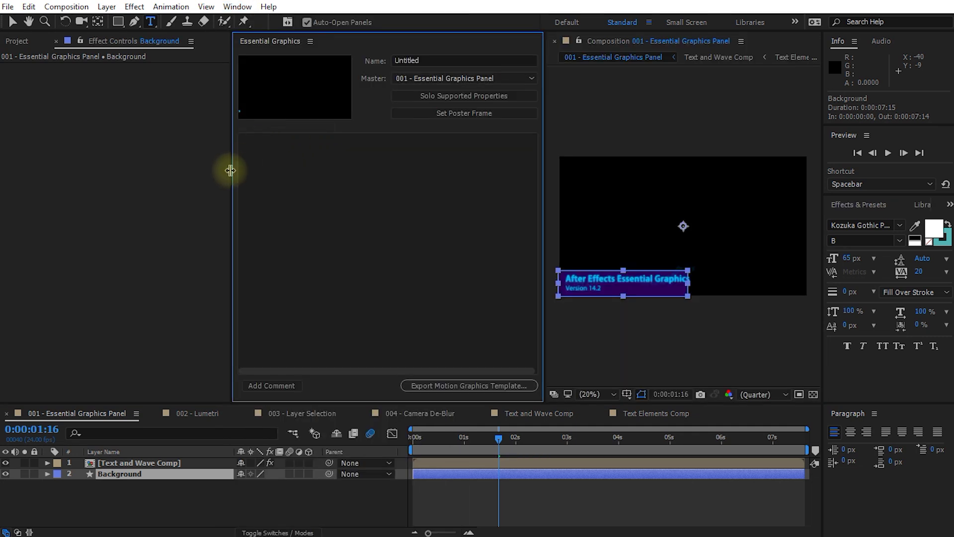
drag(230, 170, 139, 184)
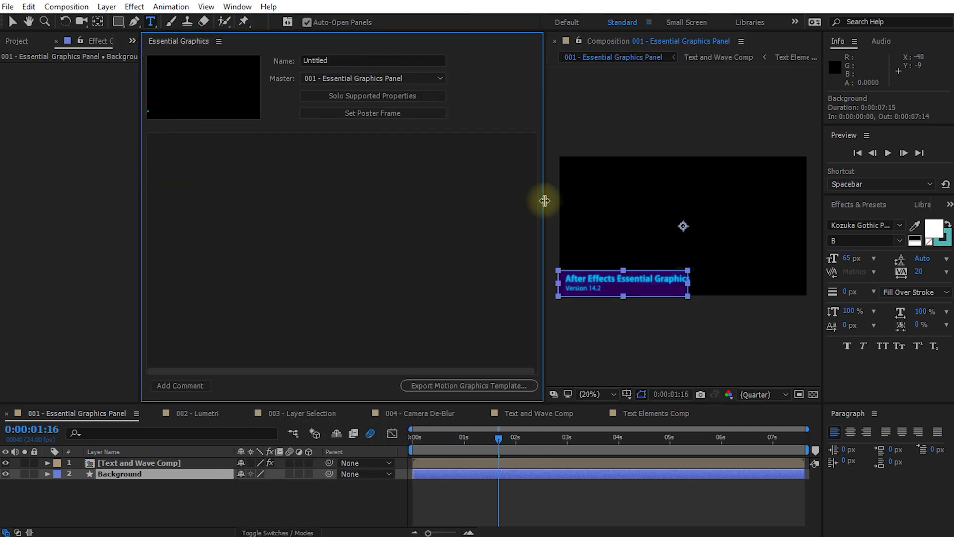
drag(544, 200, 456, 208)
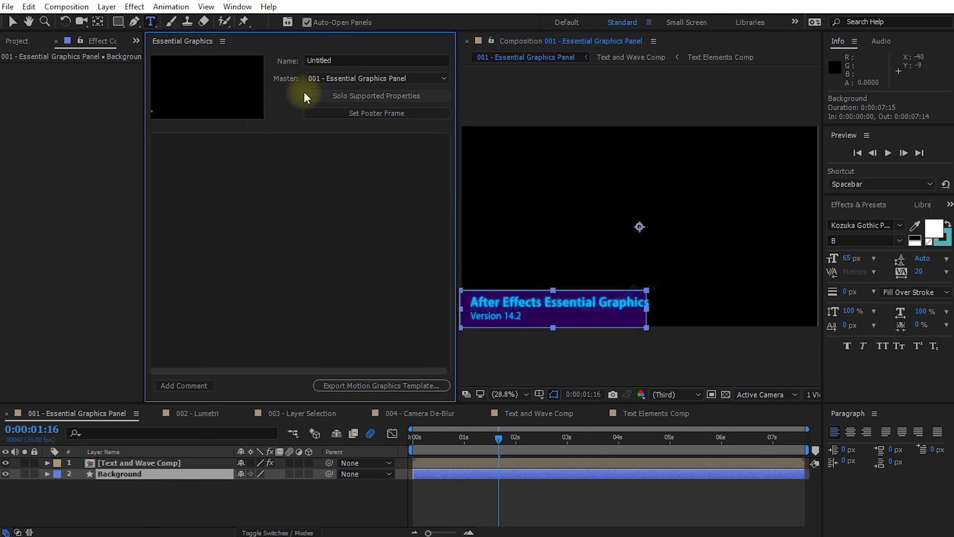
Name the template 'Tutorial' with 001 - Essential Graphics Panel kept as master.
click(348, 61)
text(Tutorial)
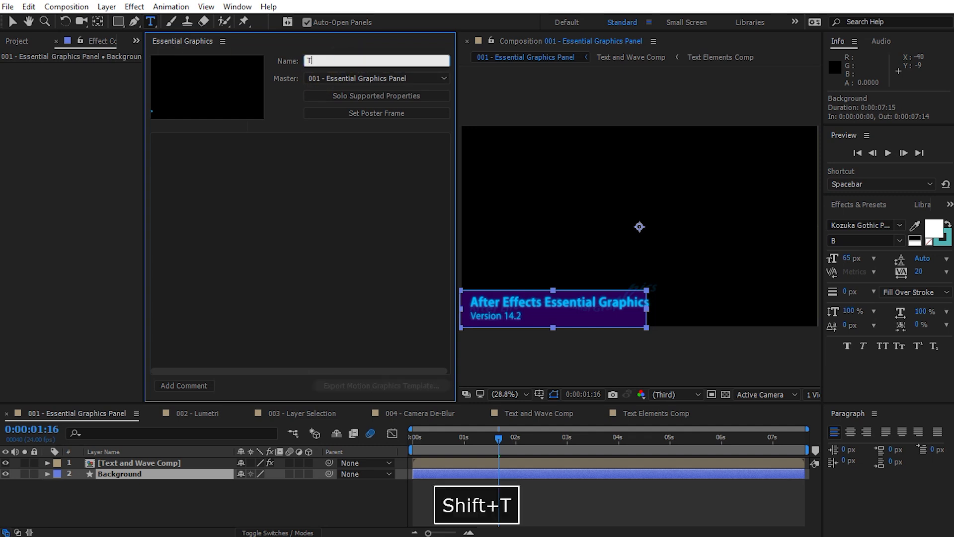
click(399, 82)
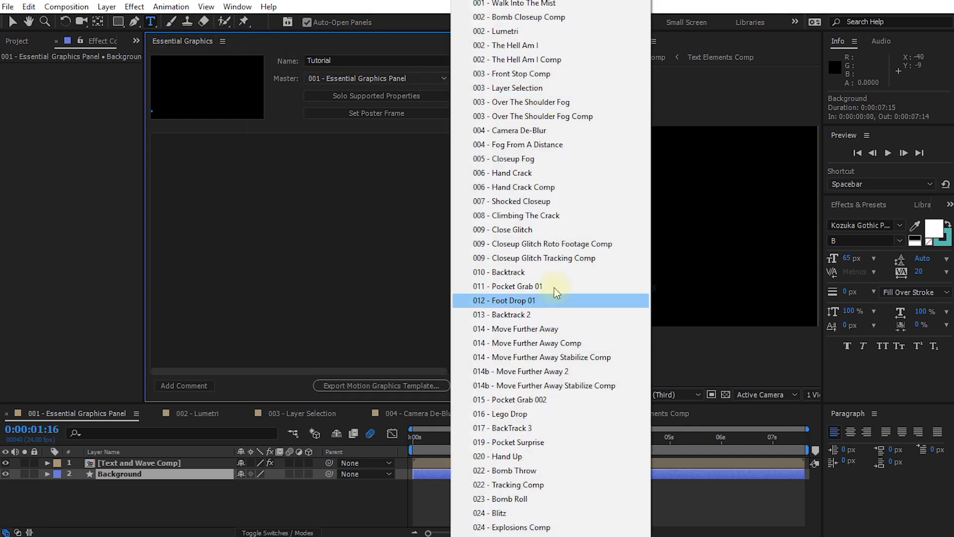
click(418, 58)
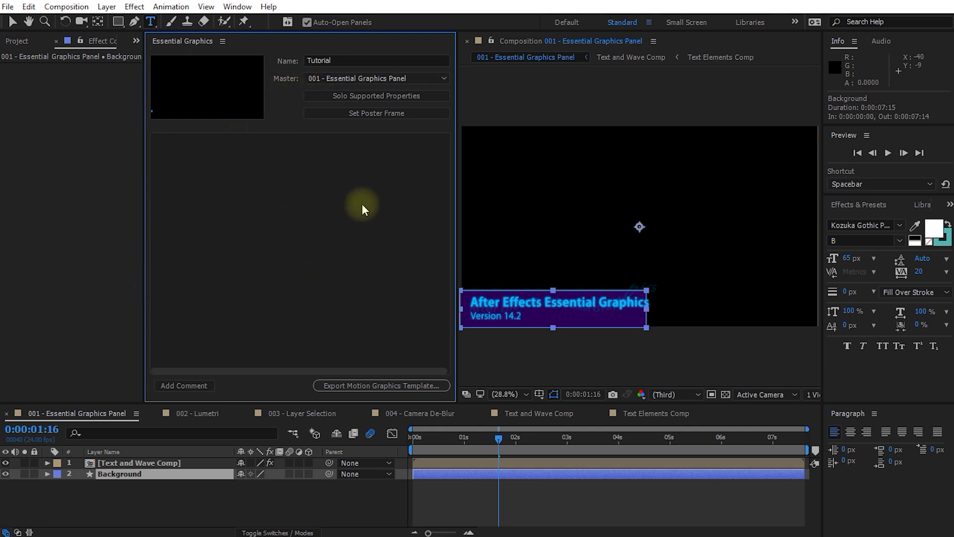
Drag the Background rectangle's Fill 1 Color property into the Tutorial template as a control.
click(47, 474)
click(85, 476)
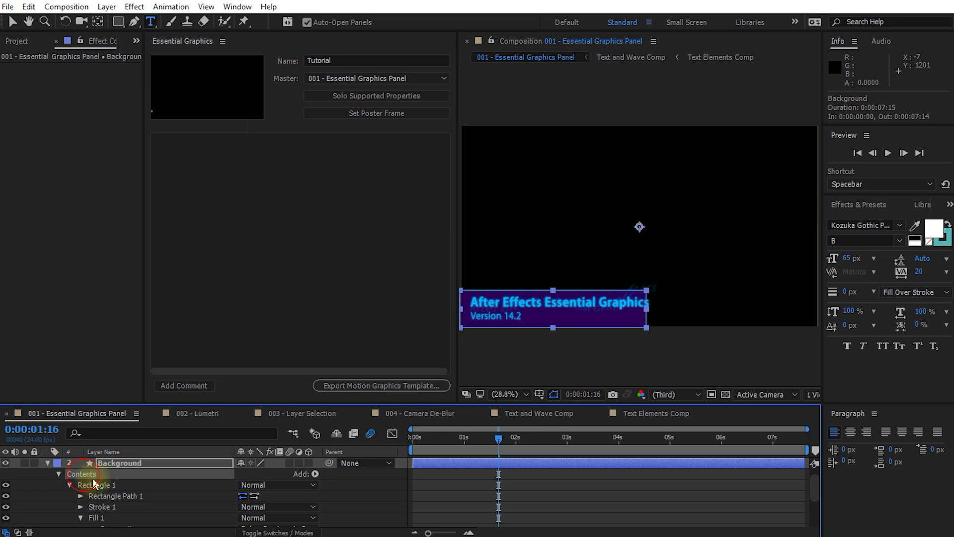
click(97, 506)
scroll(105, 509, down, 2)
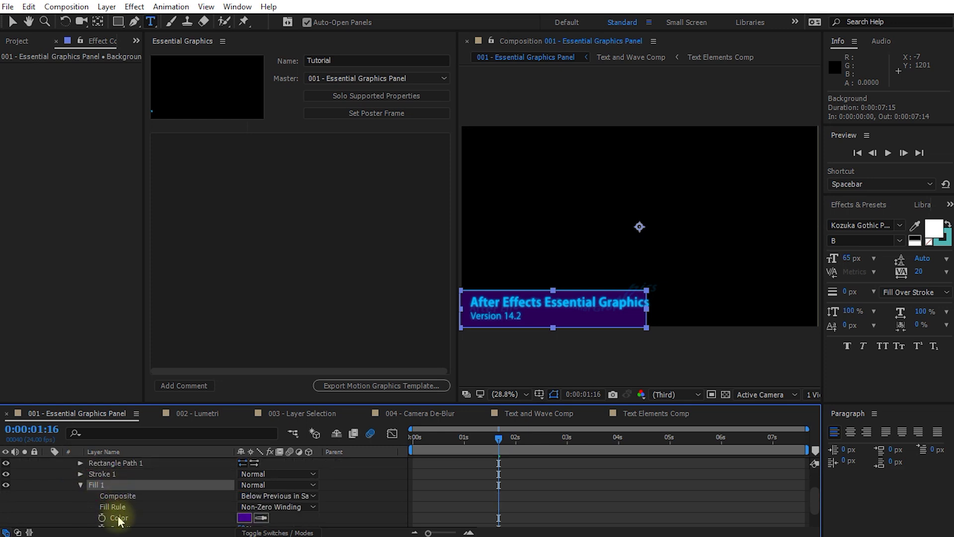
click(152, 517)
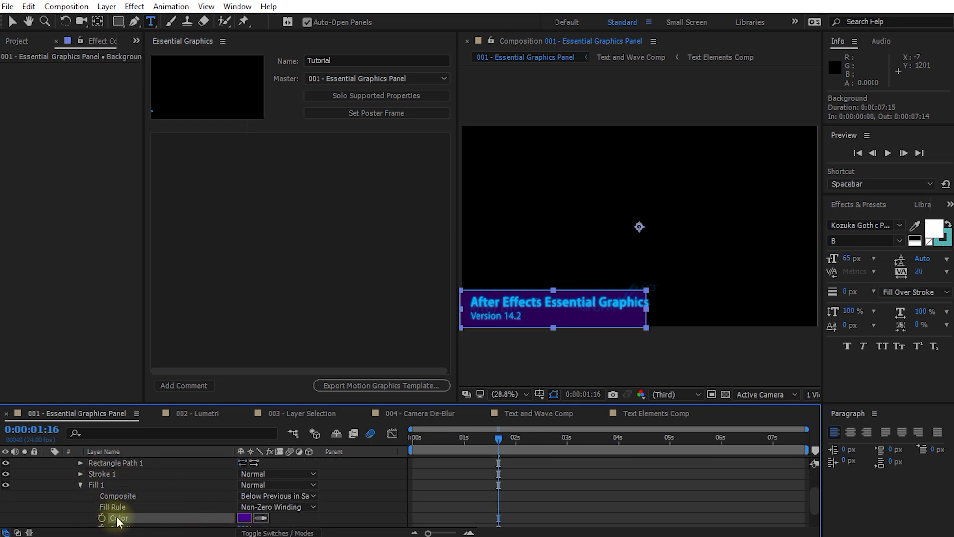
drag(119, 517, 235, 188)
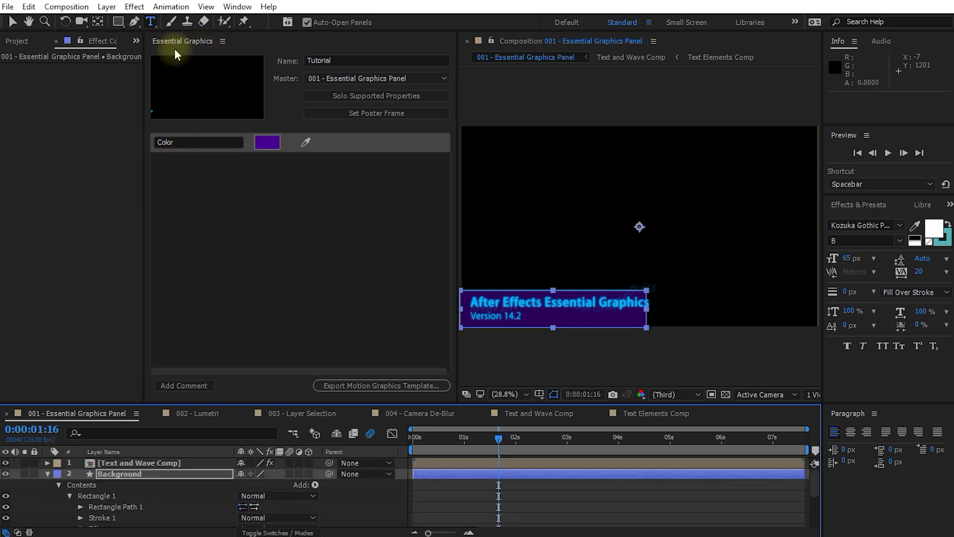
click(47, 474)
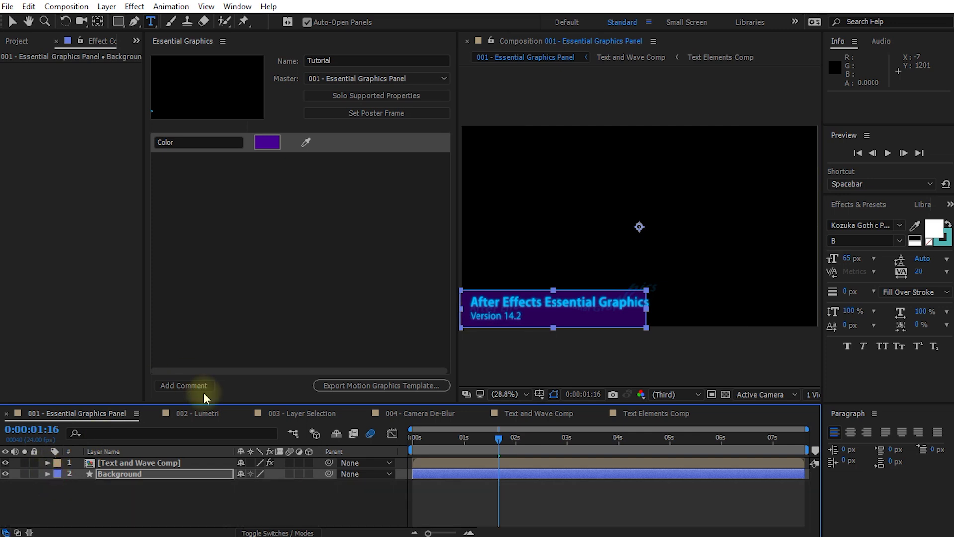
Add the Waves layer's Turbulent Displace Amount to the Tutorial template.
double_click(128, 462)
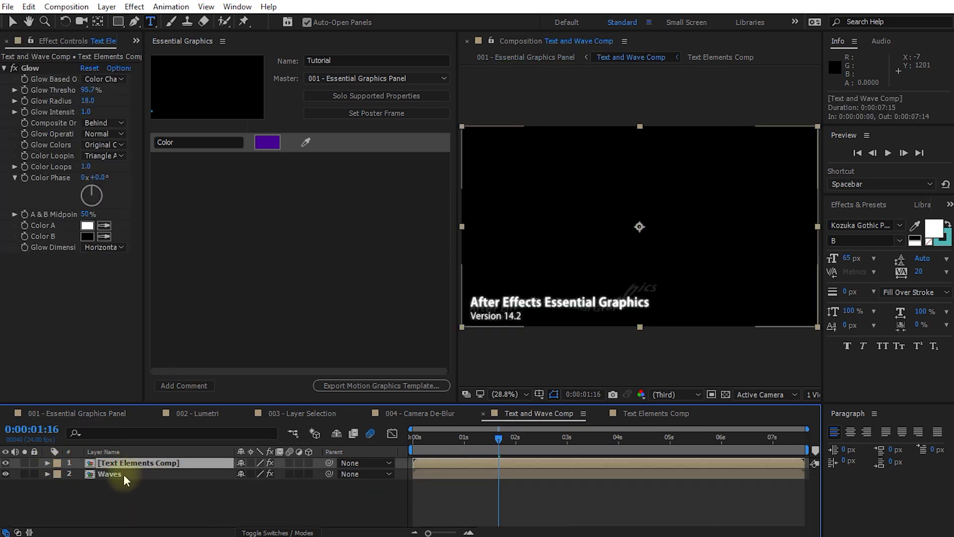
click(123, 473)
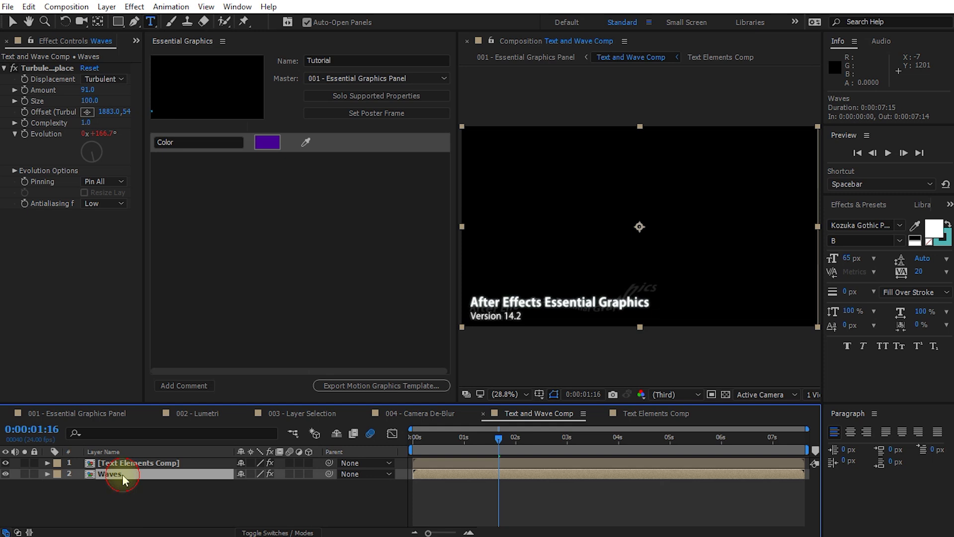
click(48, 473)
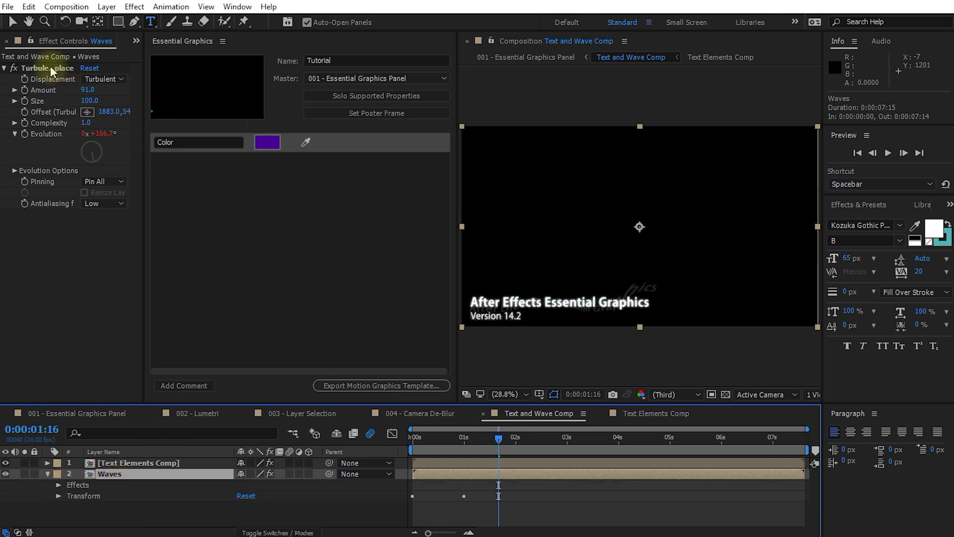
click(134, 169)
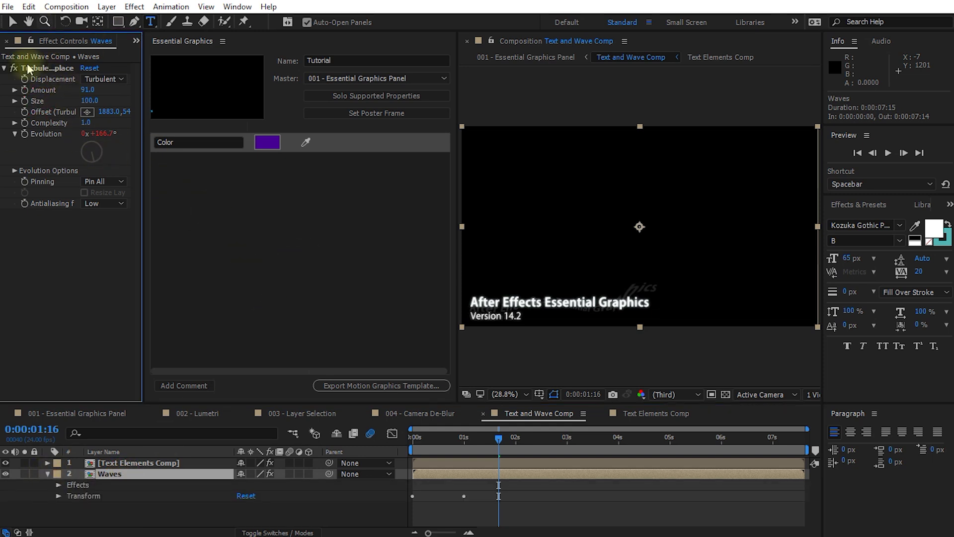
click(100, 474)
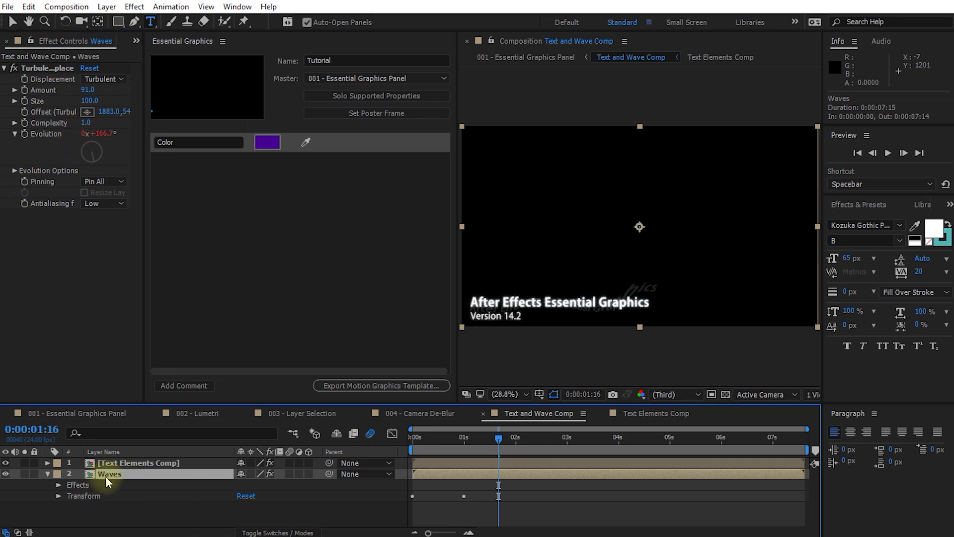
click(58, 484)
click(70, 496)
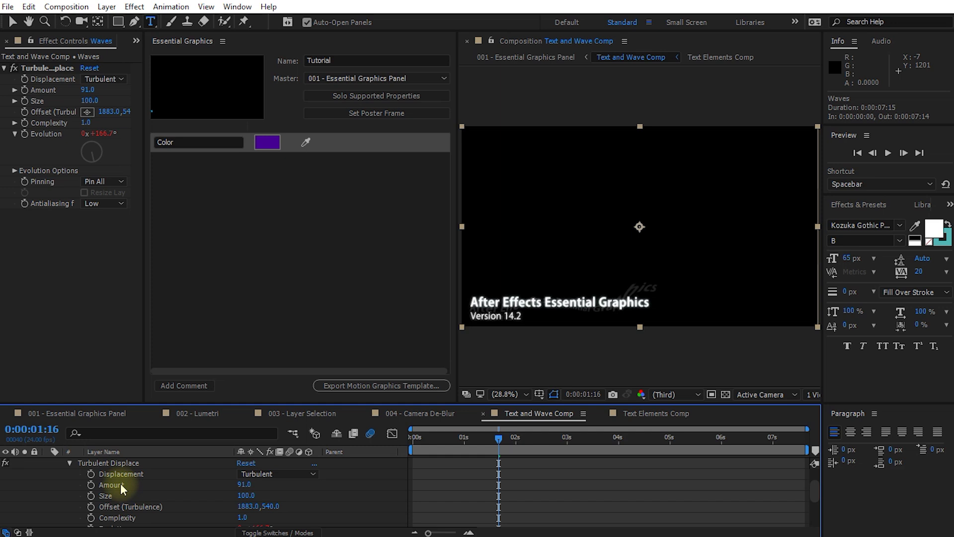
drag(119, 484, 229, 226)
Rename the template controls to 'Wave Amount' and 'Background Color'.
click(195, 166)
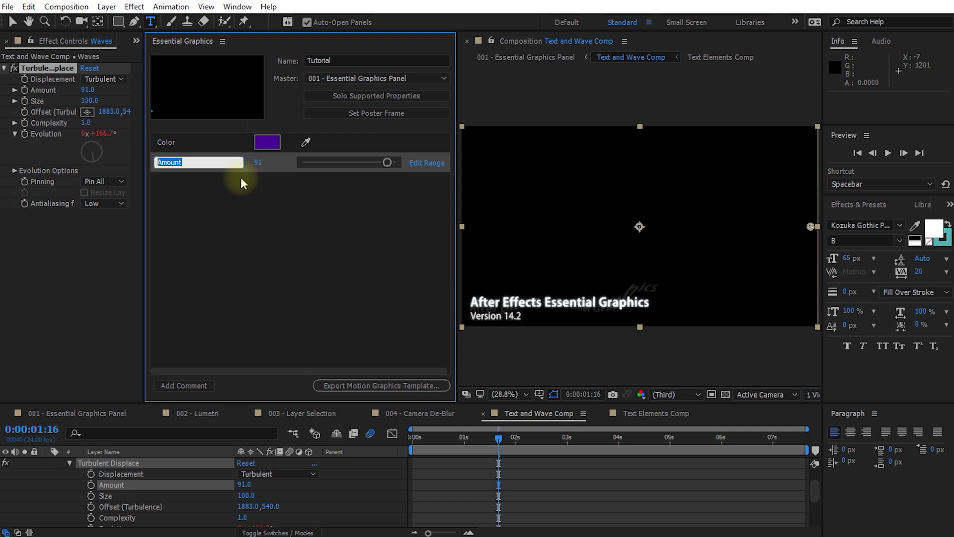
key(Home)
text(Wave)
key(Return)
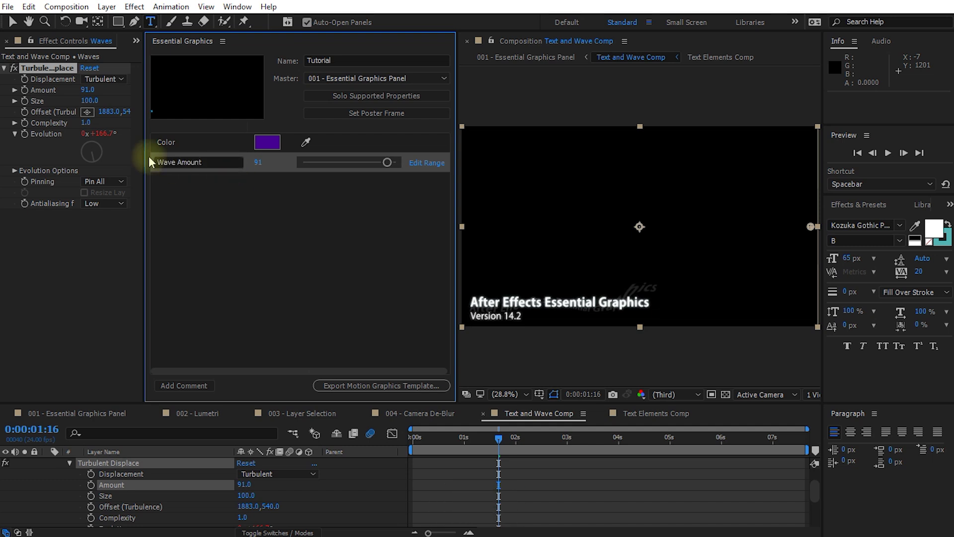
click(172, 142)
text(Background Color)
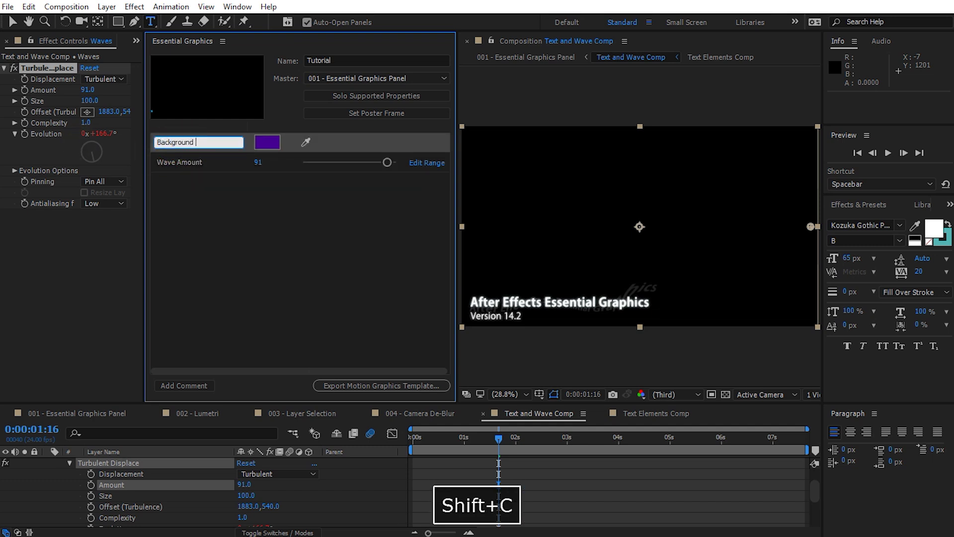
key(Return)
scroll(154, 479, up, 2)
click(48, 474)
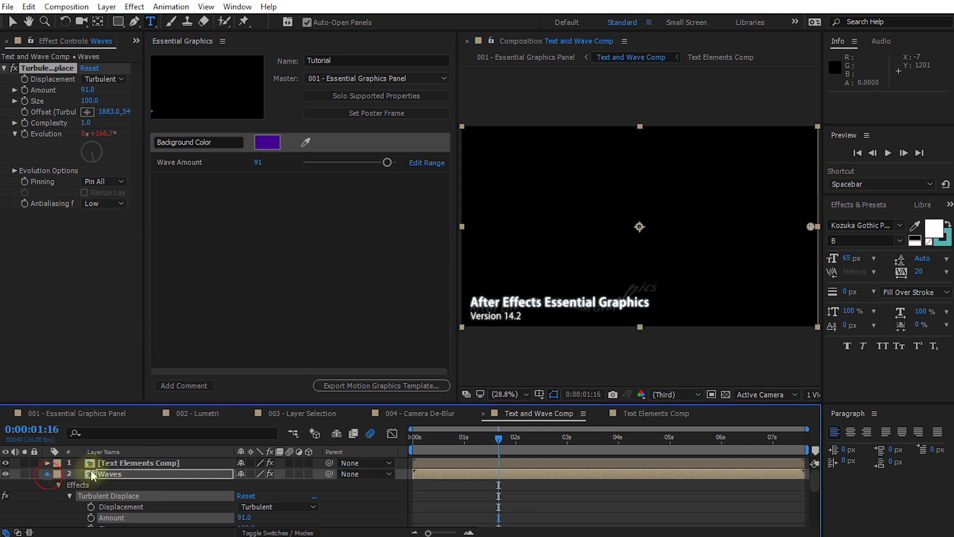
Add the 'After Effects Essential Graphics' layer's Source Text to the template, named 'Title'.
double_click(142, 463)
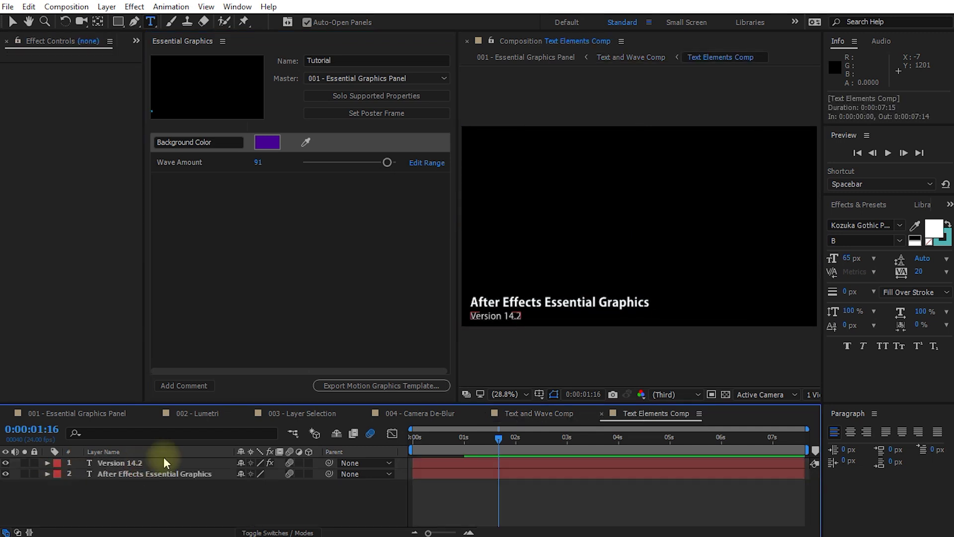
click(138, 464)
click(129, 473)
click(74, 462)
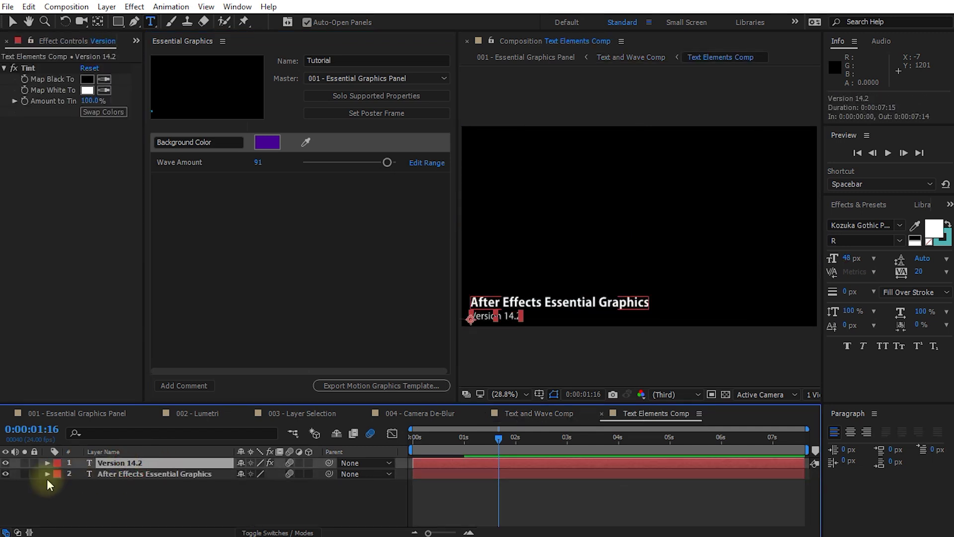
click(106, 475)
click(47, 474)
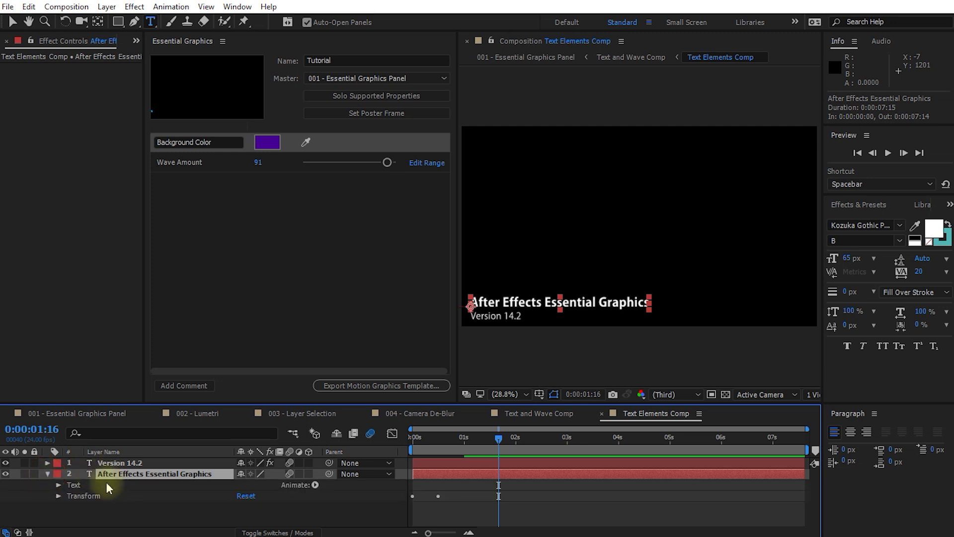
click(59, 485)
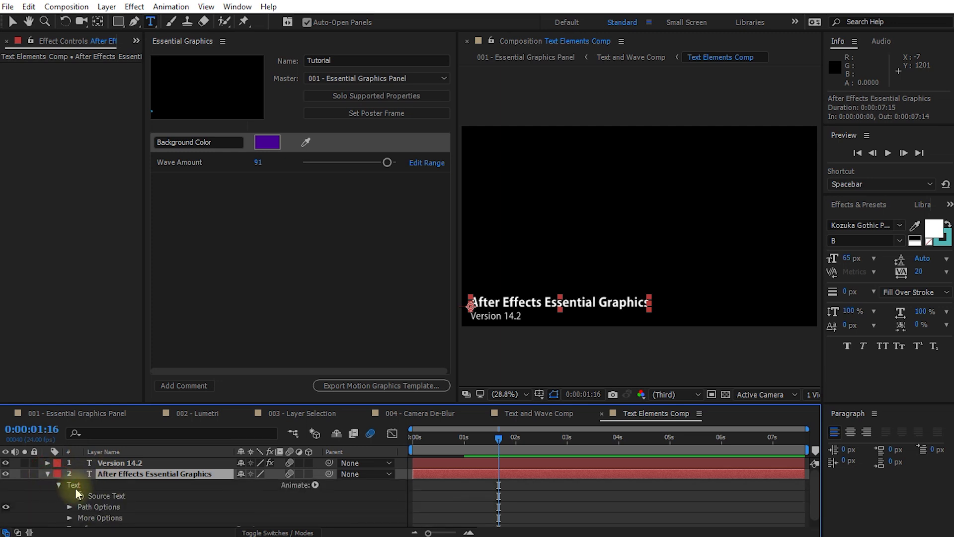
drag(97, 493, 222, 231)
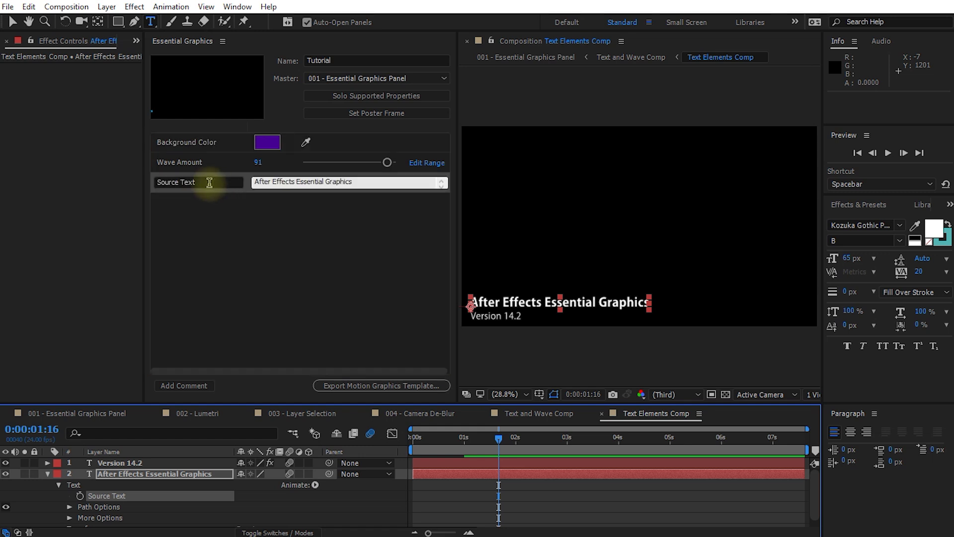
text(Title)
key(Return)
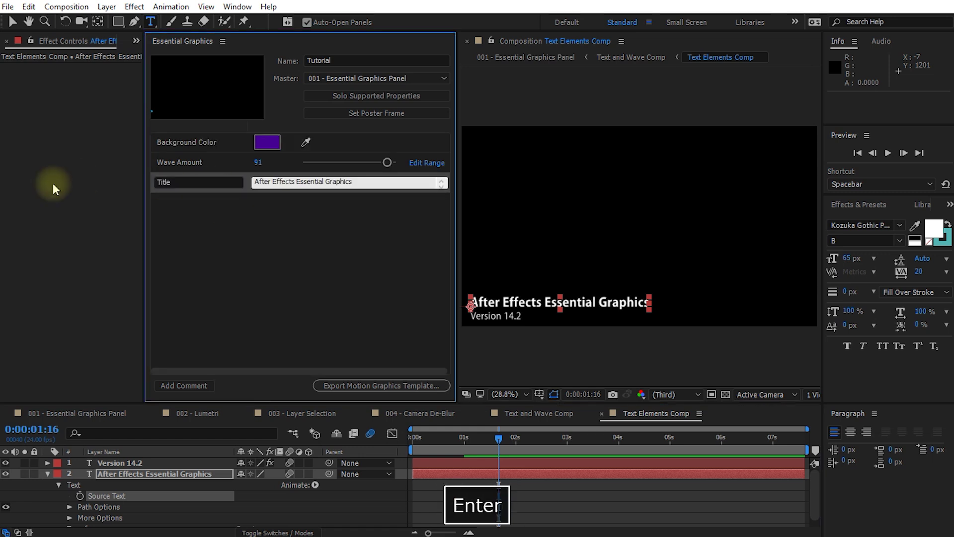
Add the Version 14.2 layer's Source Text to the template, named 'Subtitle'.
click(47, 464)
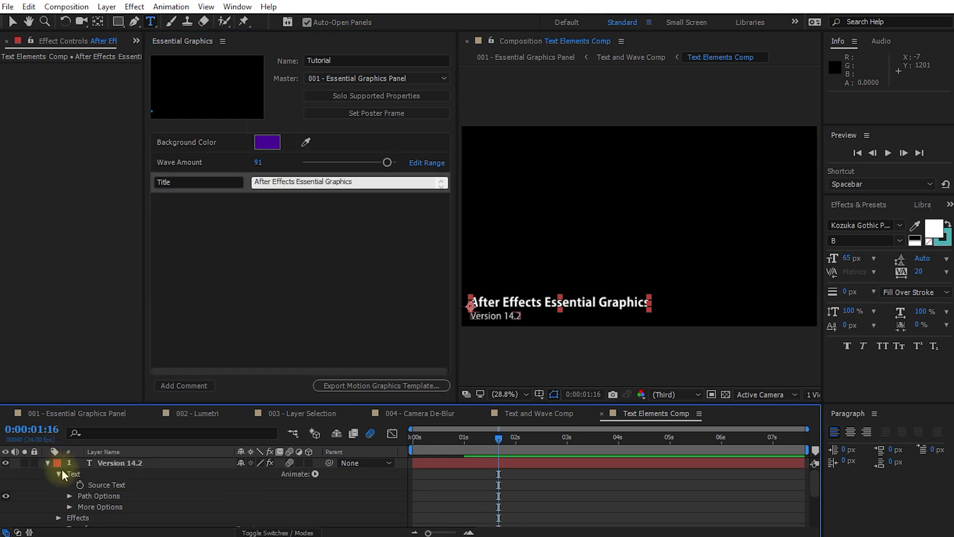
click(109, 464)
click(77, 475)
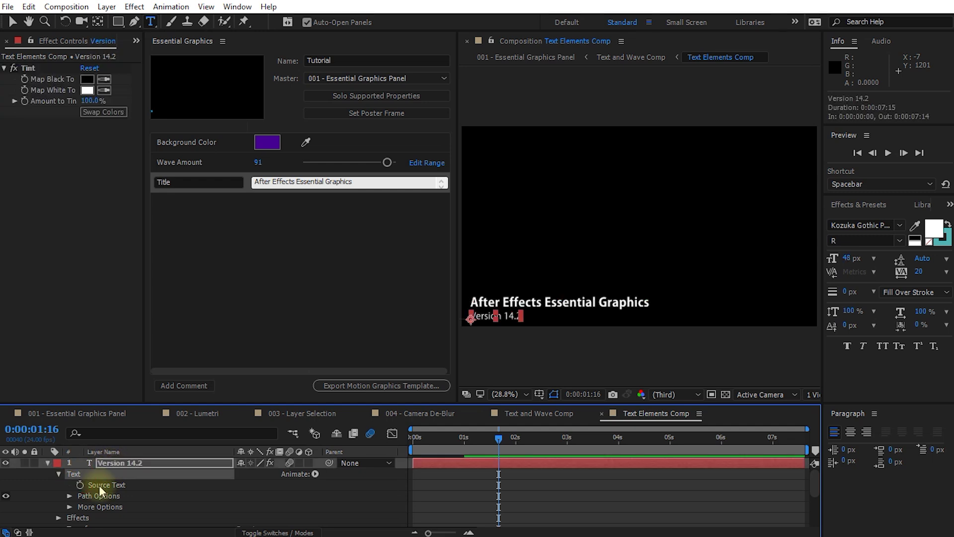
drag(100, 485, 231, 245)
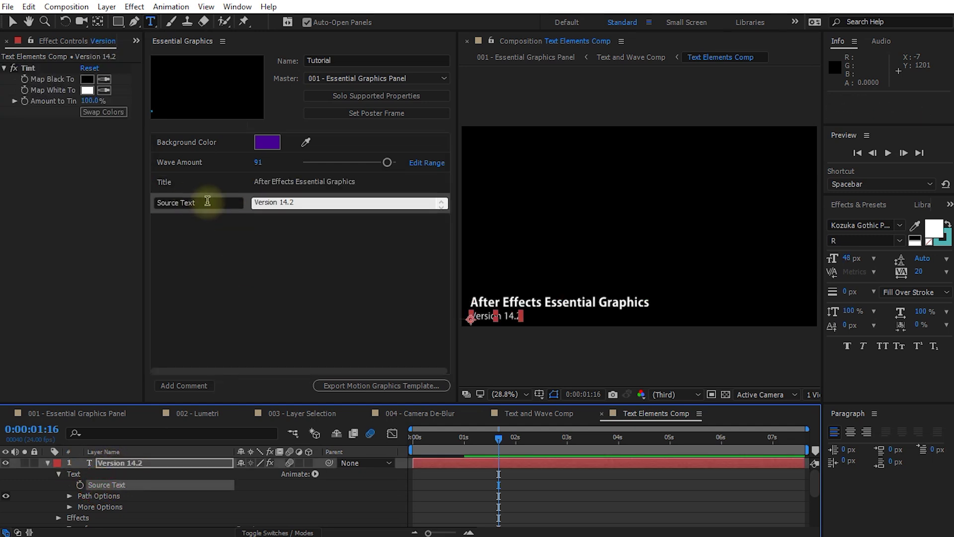
text(Subtitle)
key(Return)
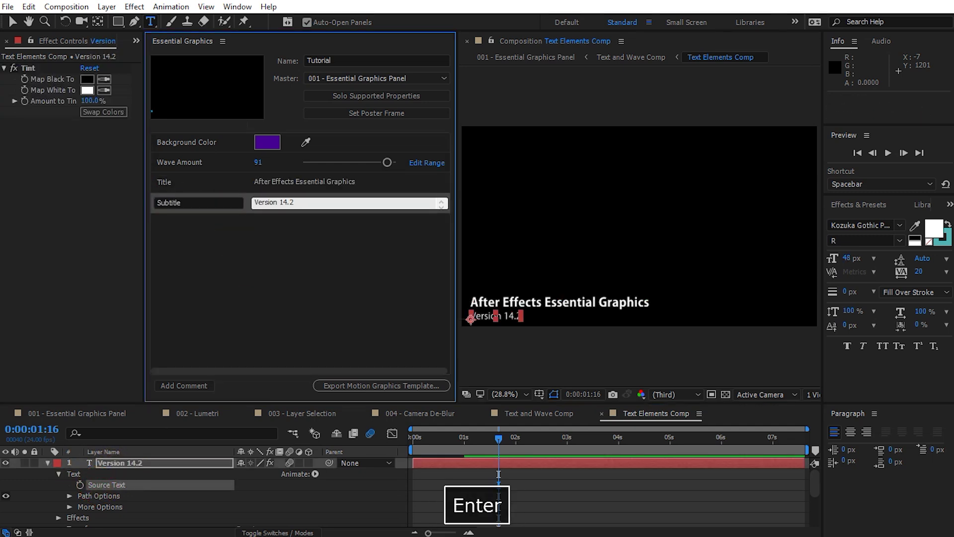
Review the Background Color, Wave Amount and Subtitle controls in the template list.
click(188, 147)
click(179, 162)
click(173, 204)
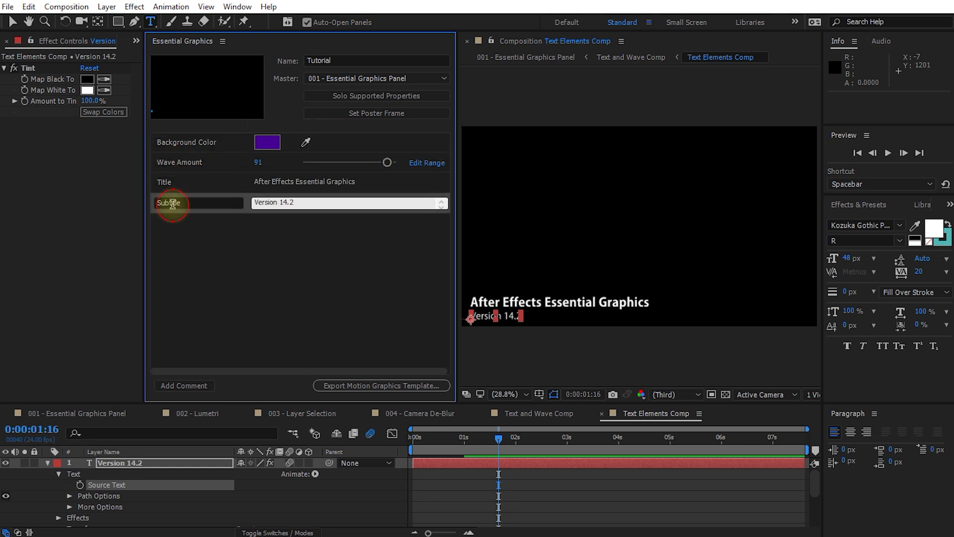
click(329, 60)
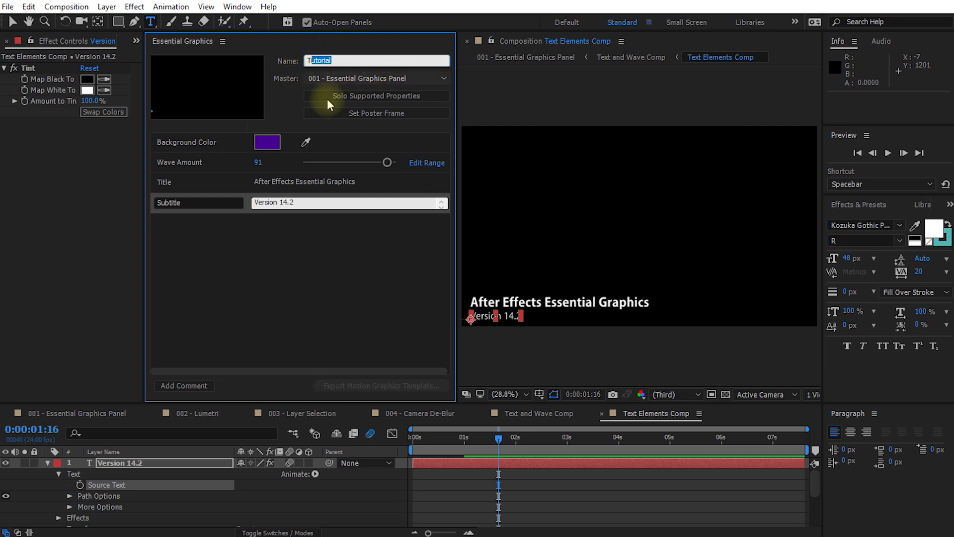
In the 001 comp, change the Title control to 'Cool Title for YouTube!' and open the Background Color picker.
click(105, 414)
click(148, 490)
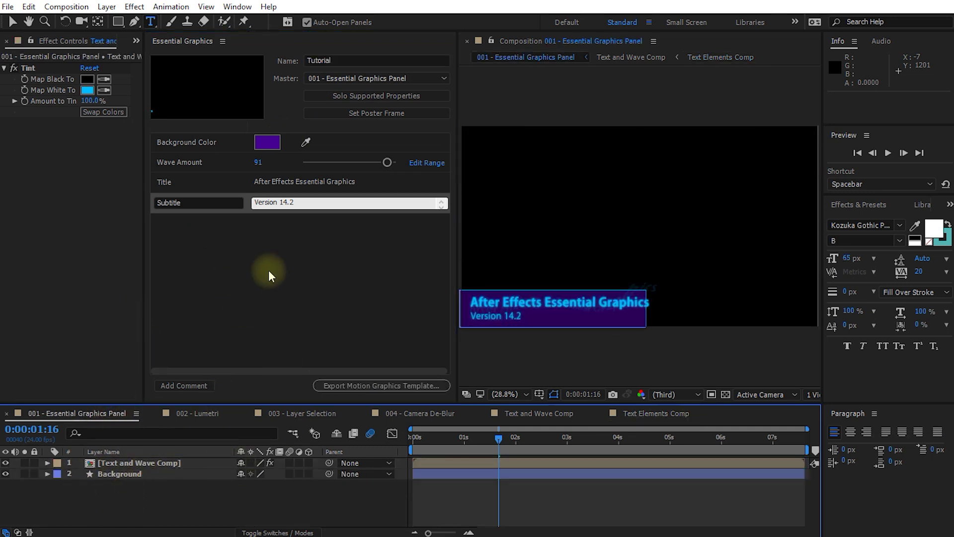
click(275, 183)
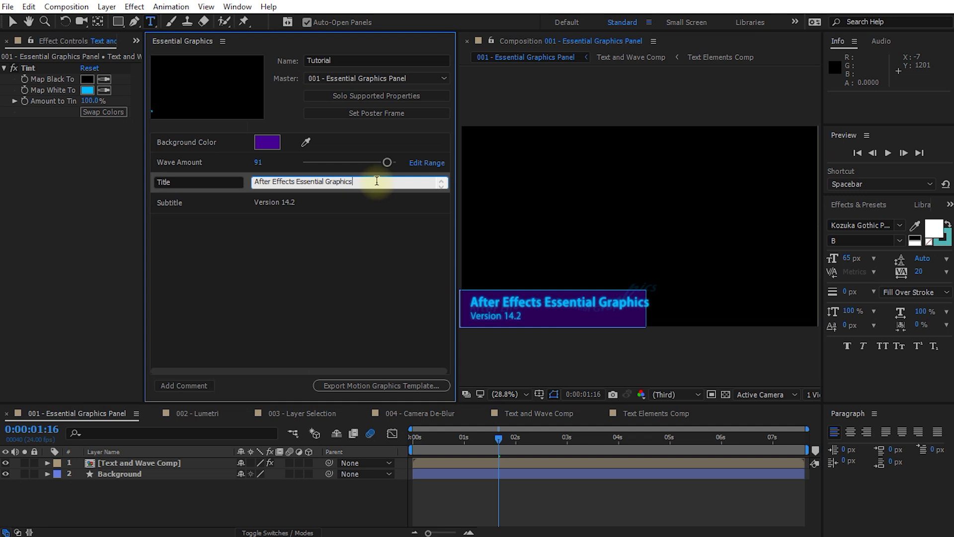
click(373, 182)
text(Cool Title for YouTube!)
click(340, 258)
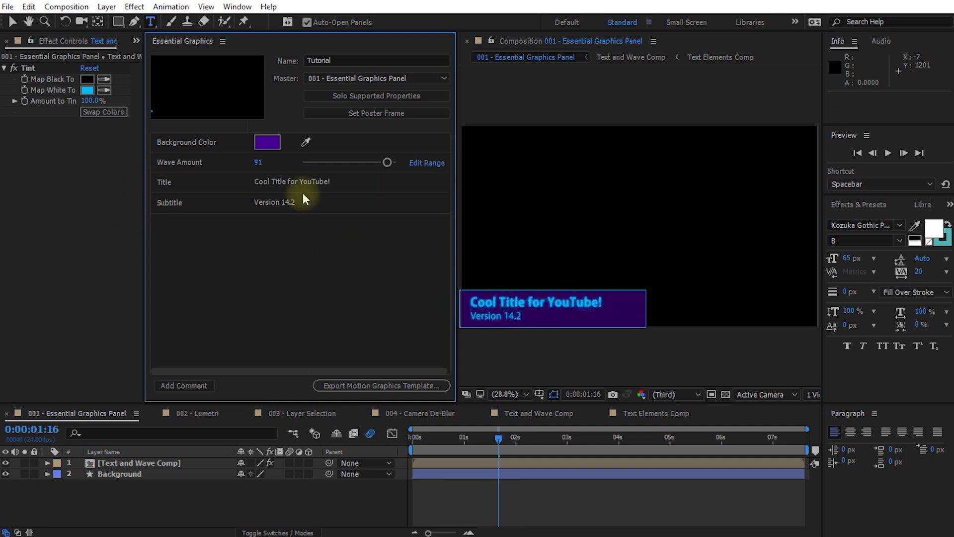
click(178, 185)
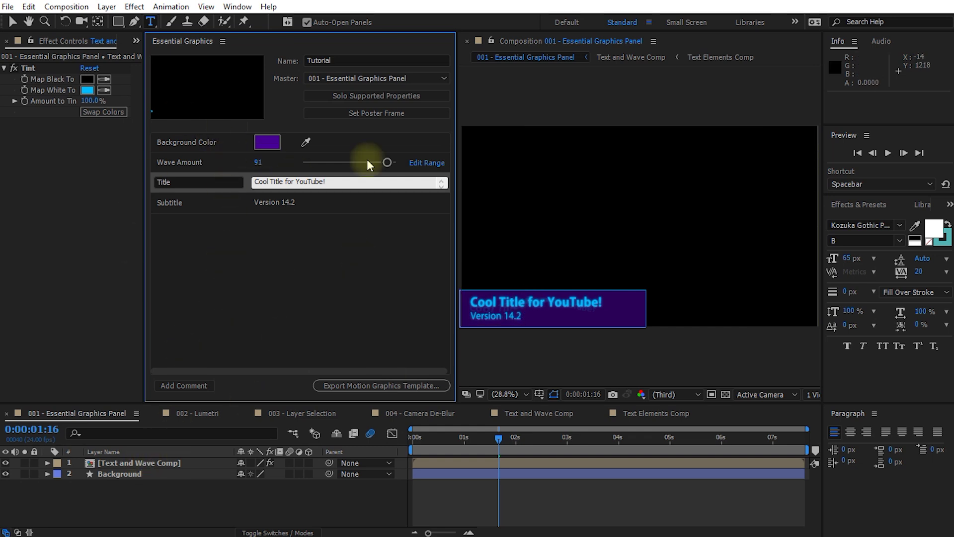
click(271, 146)
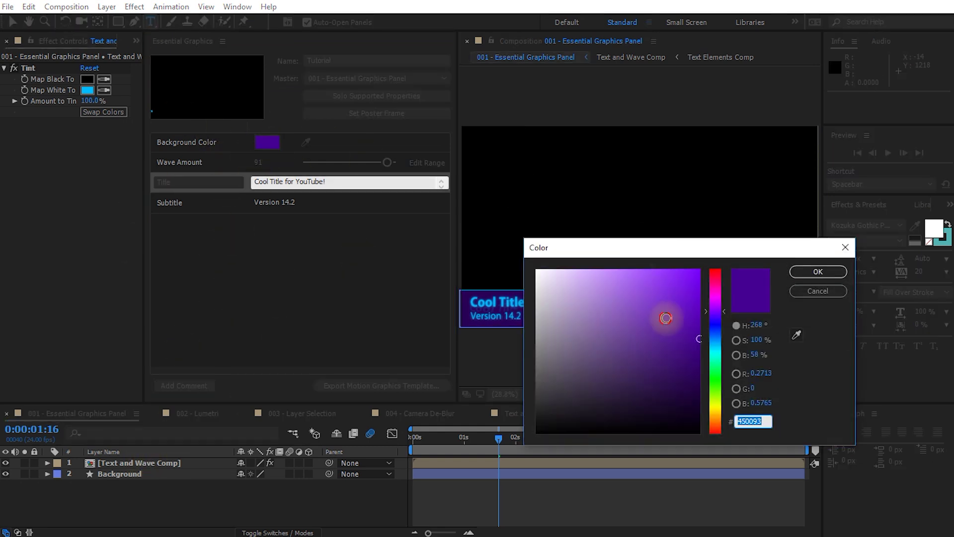
Set Background Color to magenta and lower Wave Amount from 91 to 81, previewing at 0:00:01:13.
drag(715, 312, 720, 297)
click(816, 271)
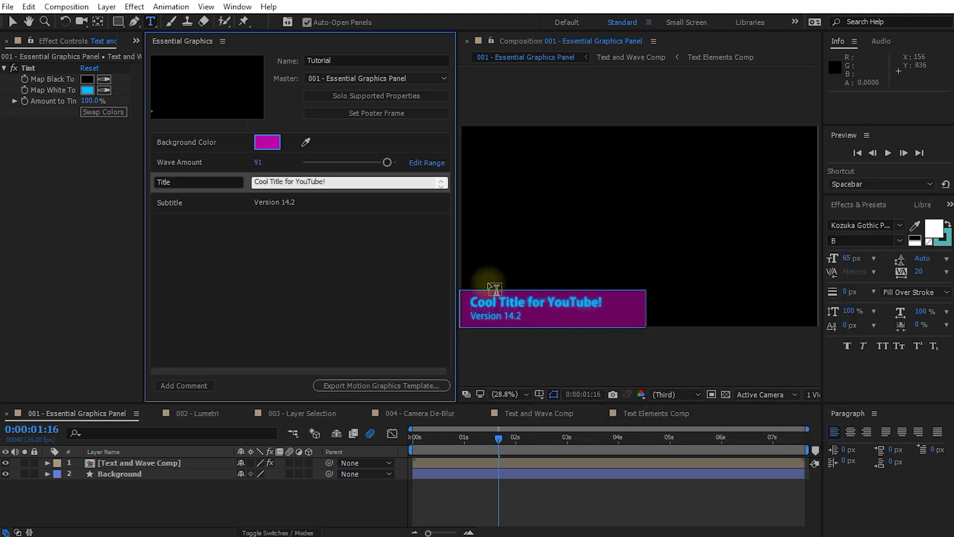
click(293, 201)
drag(387, 162, 370, 161)
mouse_move(511, 442)
mouse_down()
mouse_move(477, 438)
mouse_move(473, 448)
mouse_move(491, 446)
mouse_up()
drag(457, 274, 393, 273)
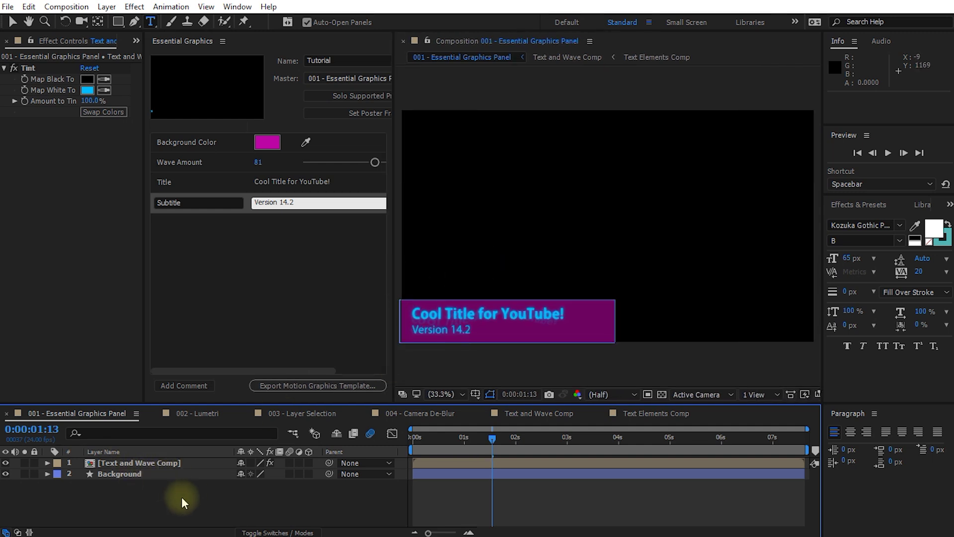
click(251, 380)
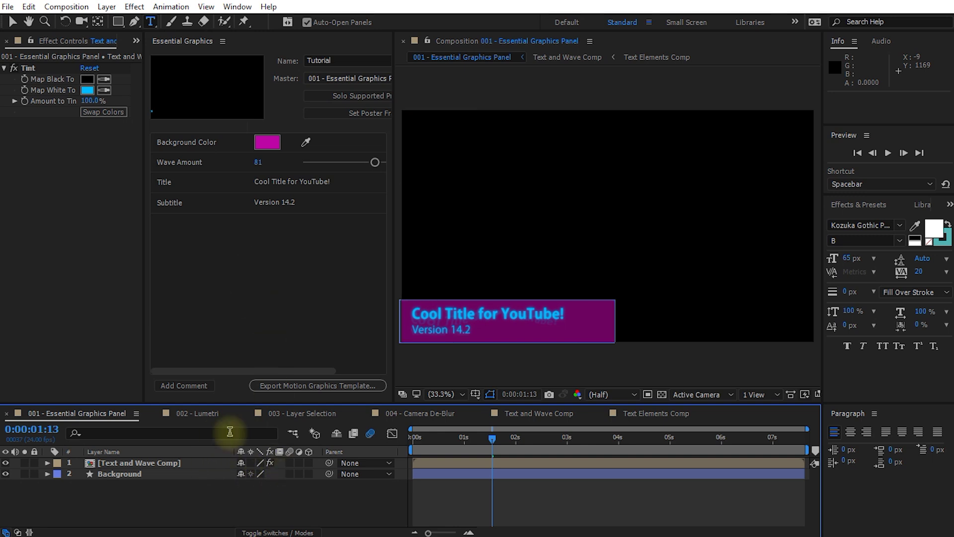
click(180, 43)
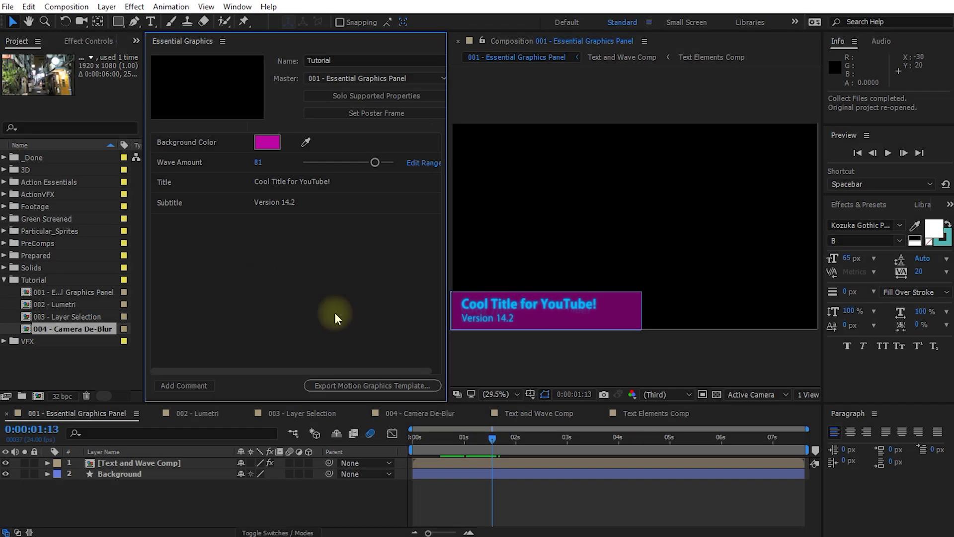
click(366, 386)
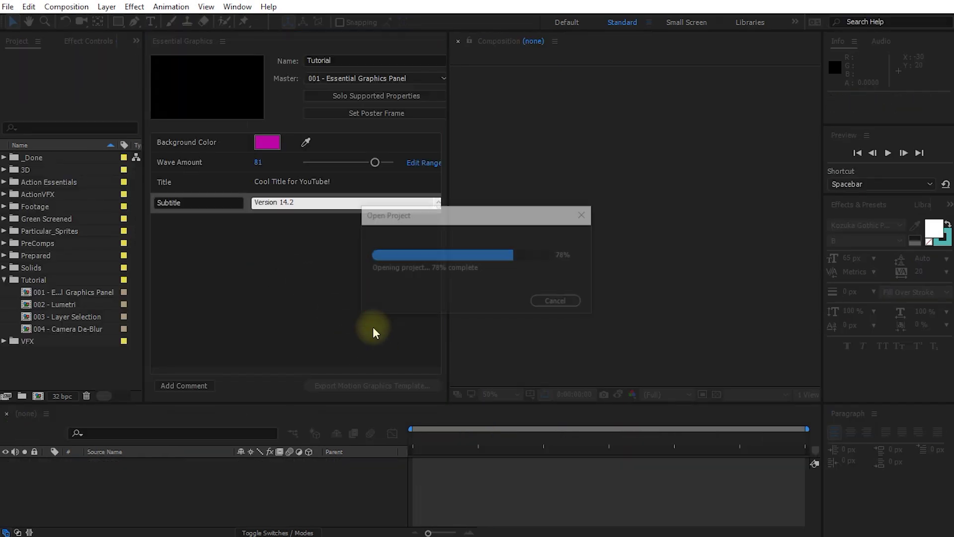
click(434, 298)
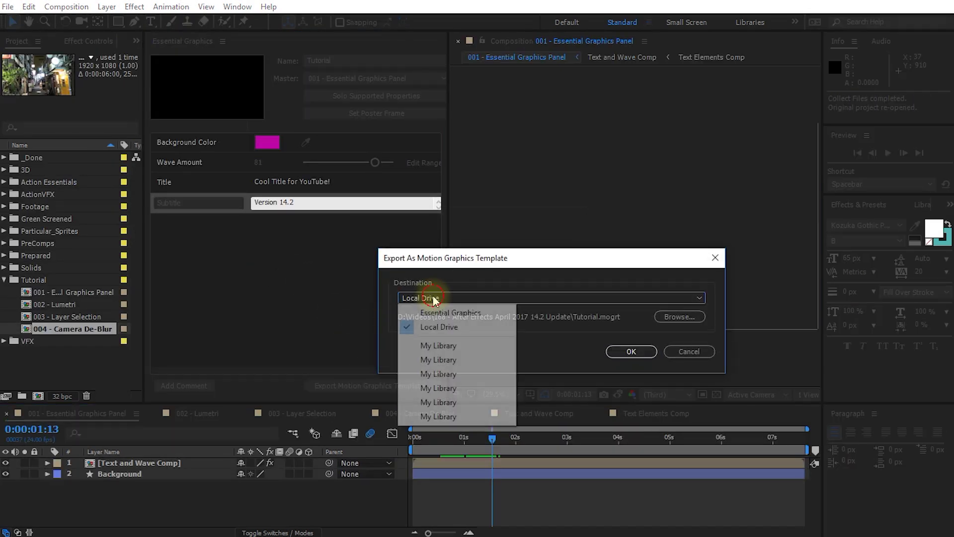
click(470, 312)
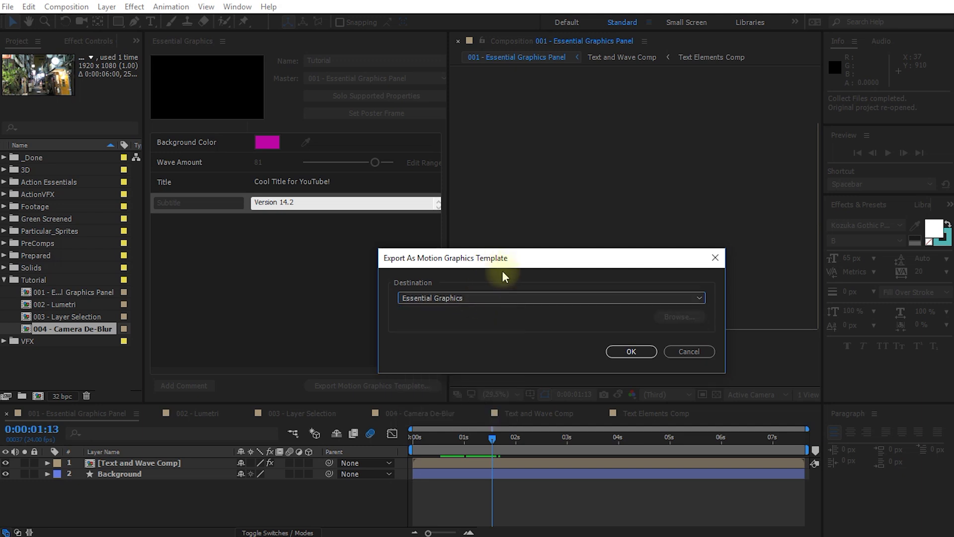
click(688, 352)
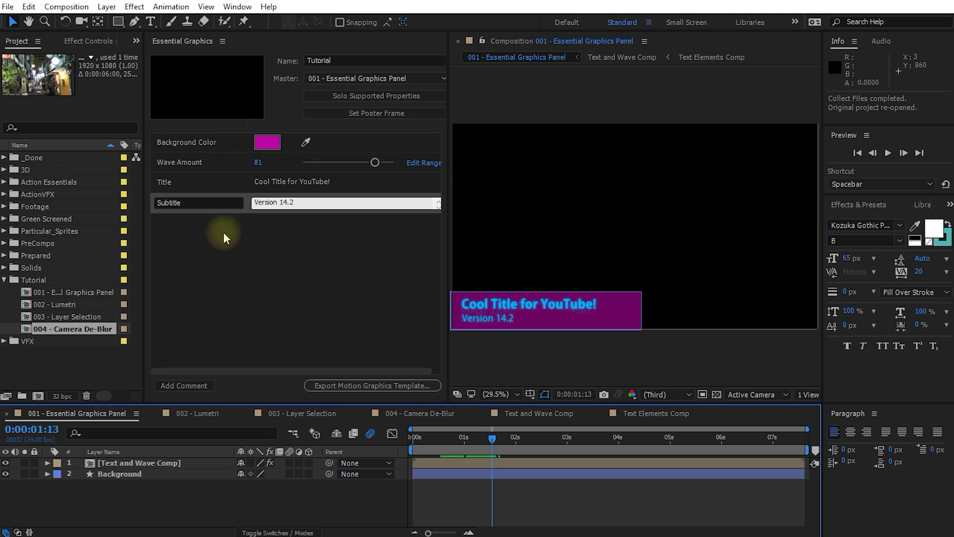
click(187, 161)
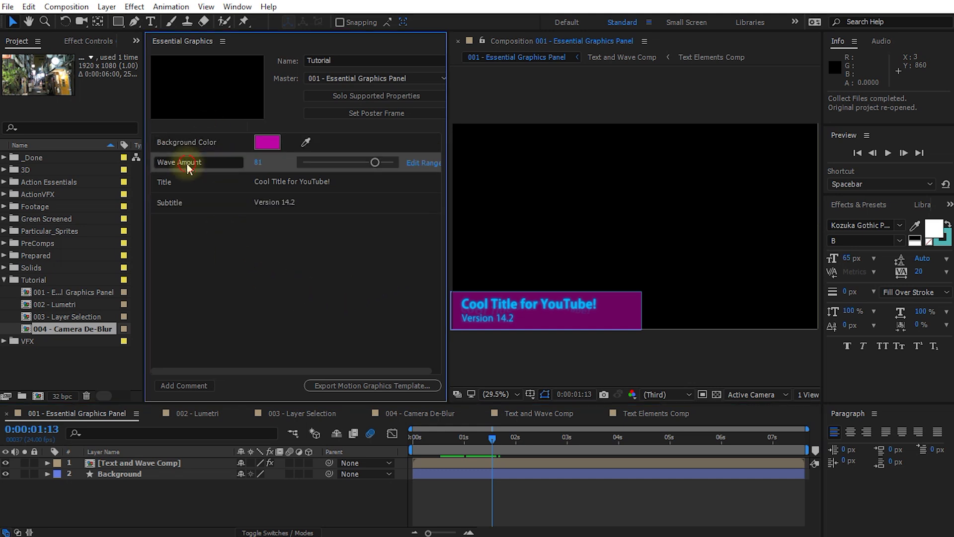
click(183, 182)
click(189, 182)
click(192, 158)
click(190, 148)
click(189, 162)
click(188, 182)
click(188, 201)
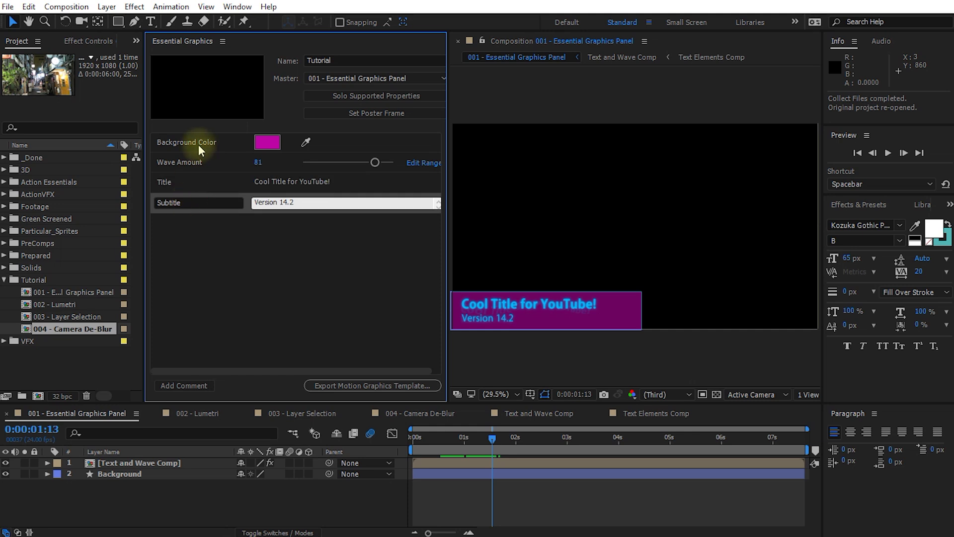
click(219, 219)
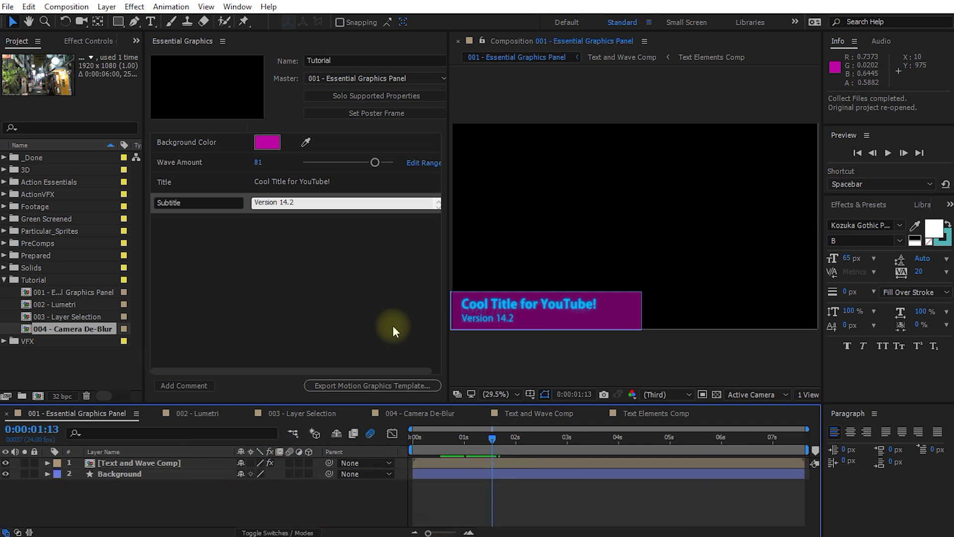
right_click(192, 46)
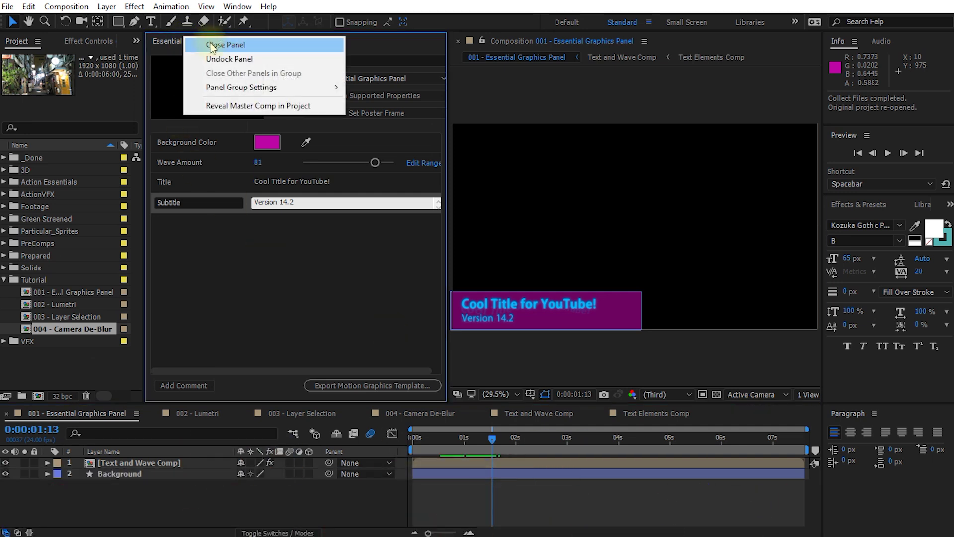
Close the Essential Graphics panel and bring up the 002 - Lumetri comp with the effects library.
click(210, 46)
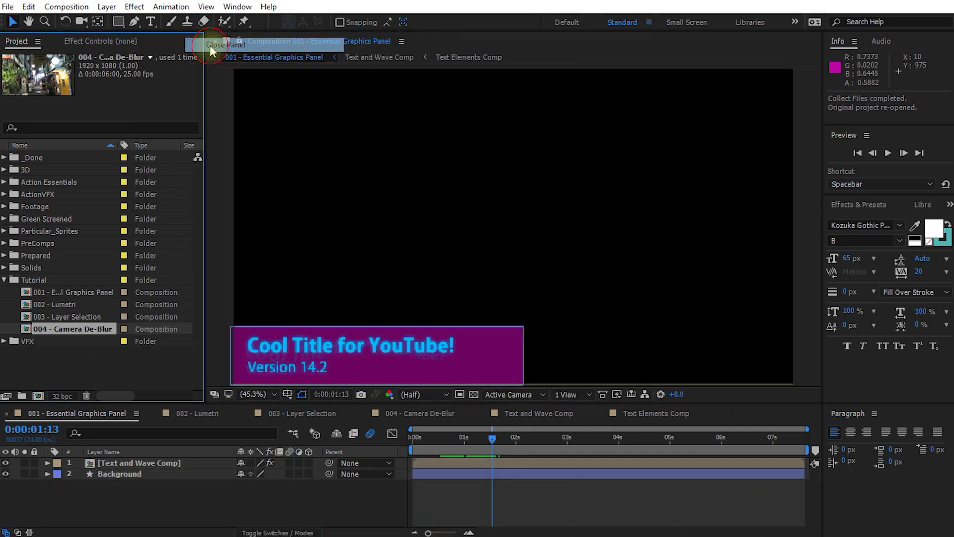
click(190, 411)
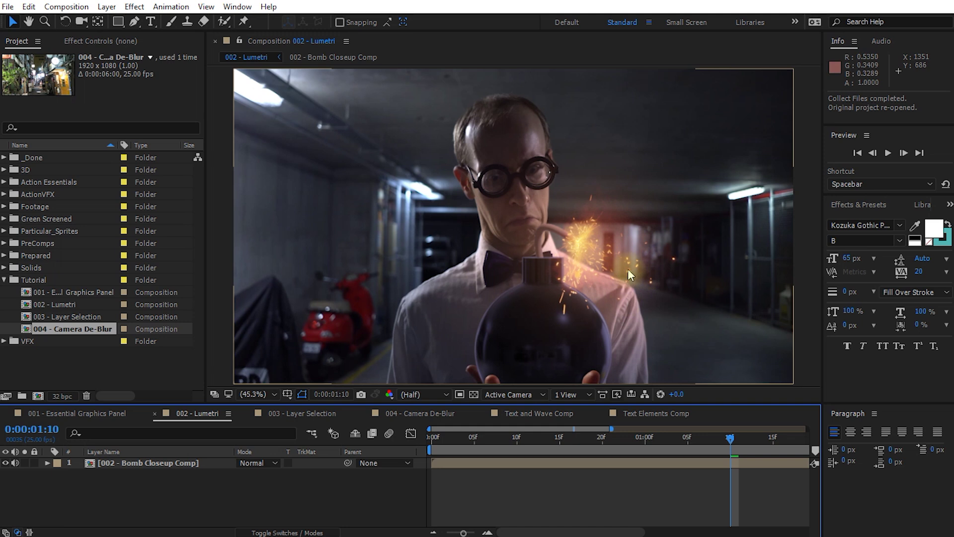
click(867, 209)
Search the effects library for 'curves' and apply Curves to the bomb footage.
click(872, 220)
text(curves)
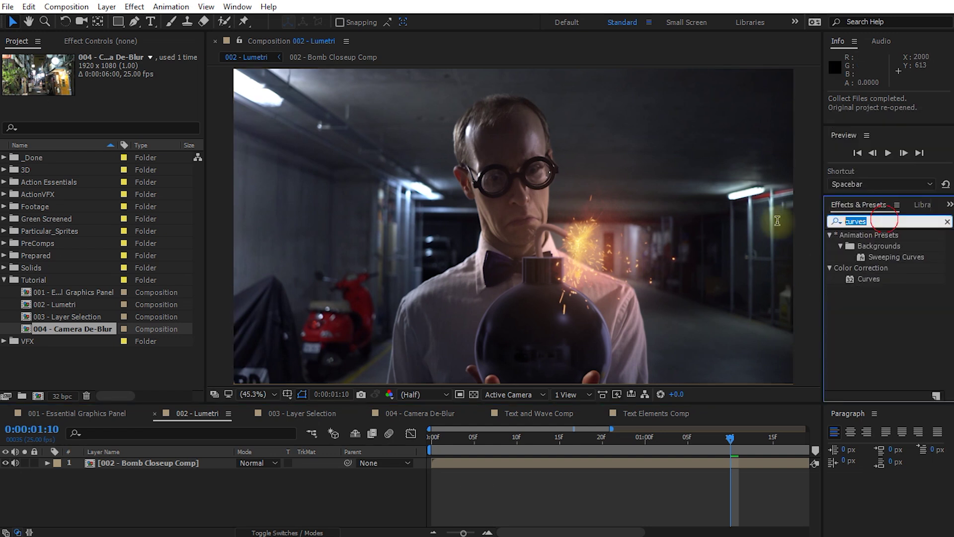
key(Return)
drag(871, 273, 461, 215)
Show the Lumetri Scopes panel and widen it.
click(234, 7)
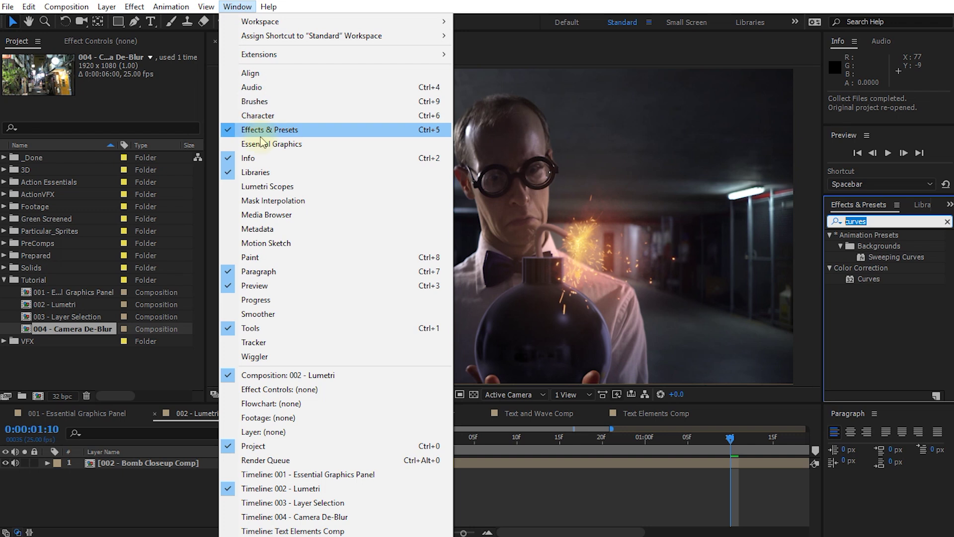
click(257, 191)
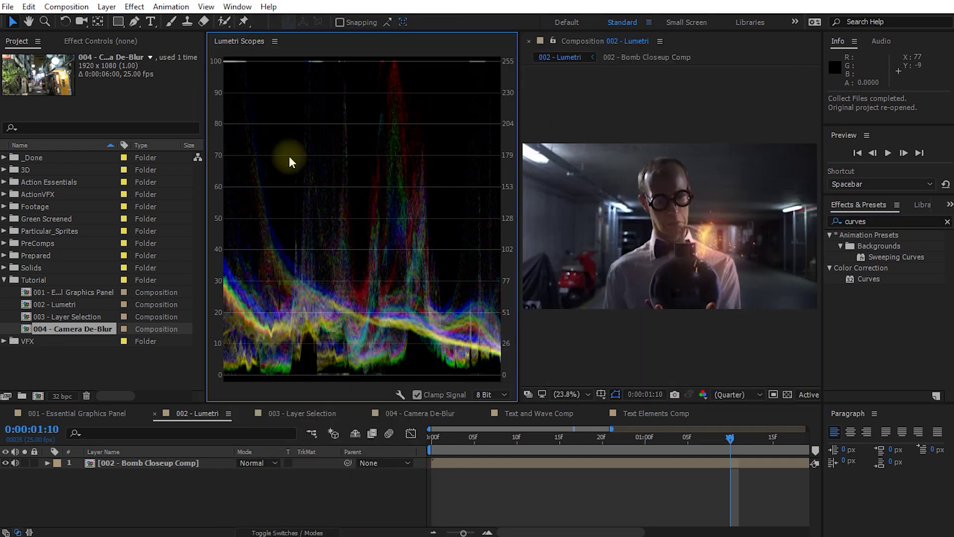
drag(205, 174, 132, 199)
Add YUV vectorscope and RGB parade, set the waveform to luma only, and move to 0:00:01:09.
right_click(324, 160)
click(367, 182)
right_click(321, 163)
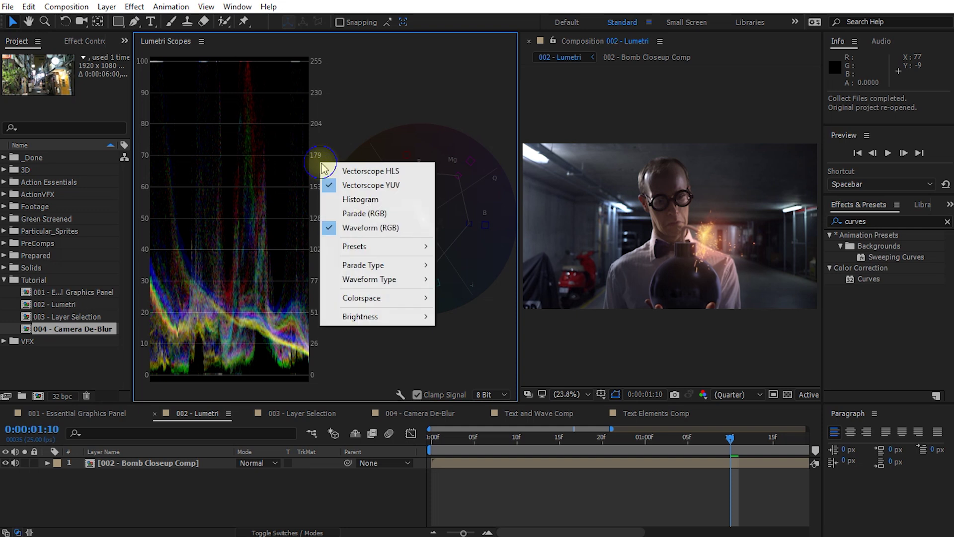
click(364, 213)
right_click(352, 175)
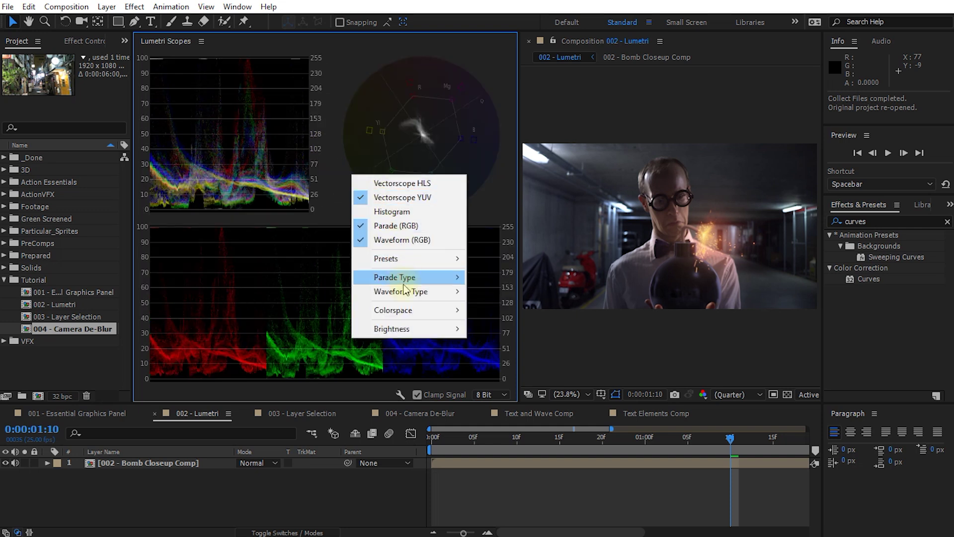
mouse_move(459, 298)
click(486, 305)
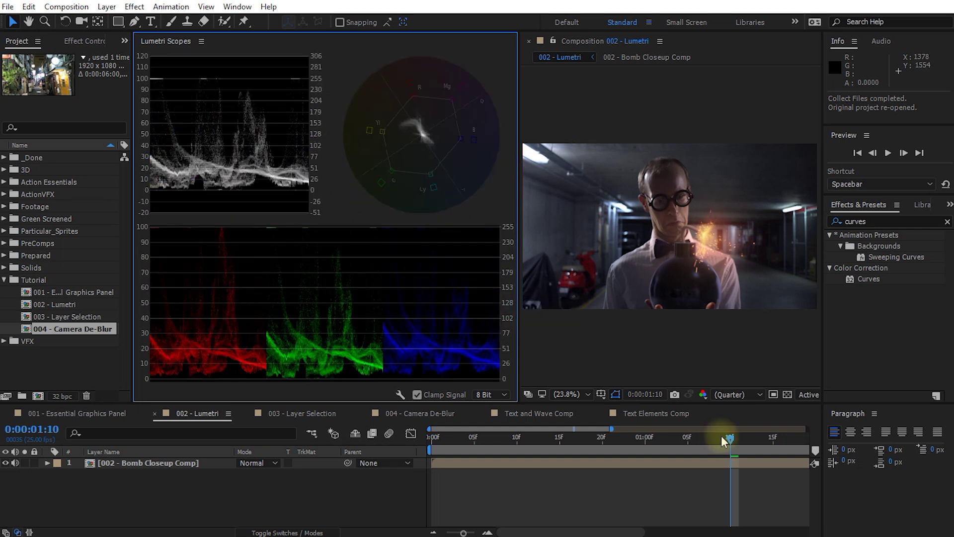
drag(729, 444, 777, 441)
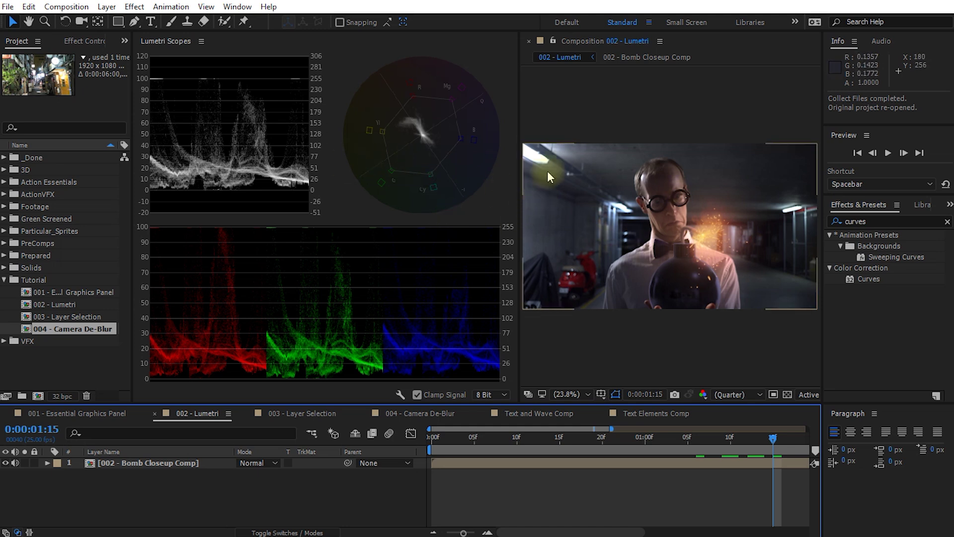
click(179, 41)
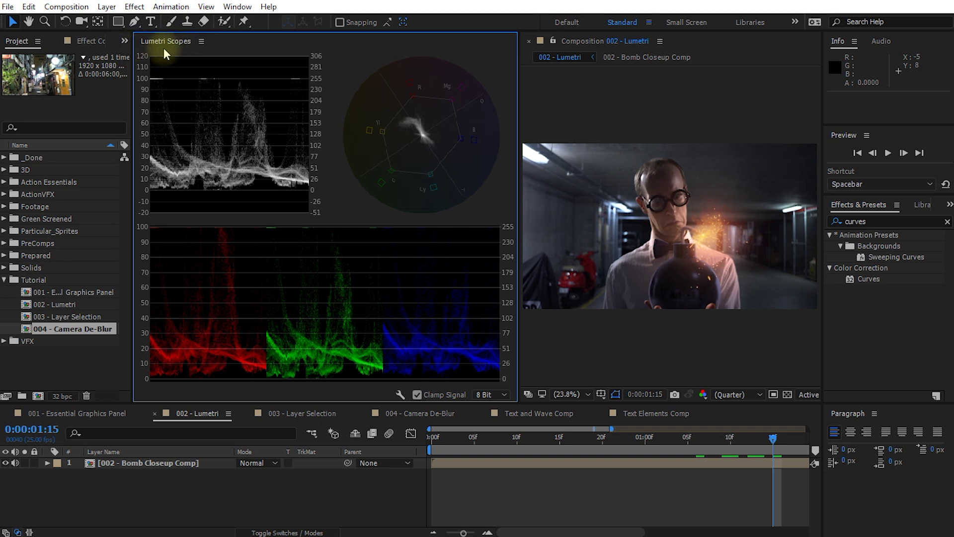
Apply Lumetri Color to the Bomb Closeup Comp layer, then widen Effect Controls and the viewer.
click(140, 462)
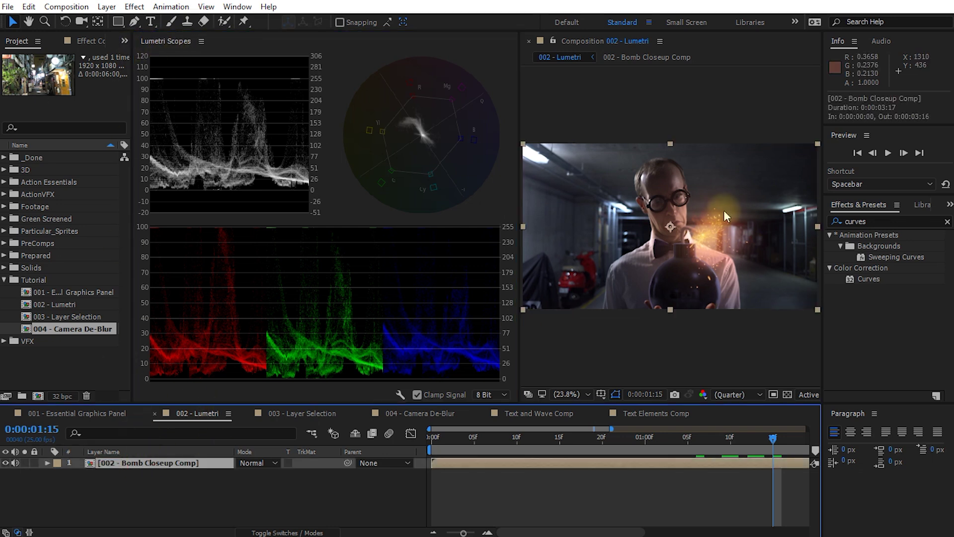
click(877, 222)
key(BackSpace)
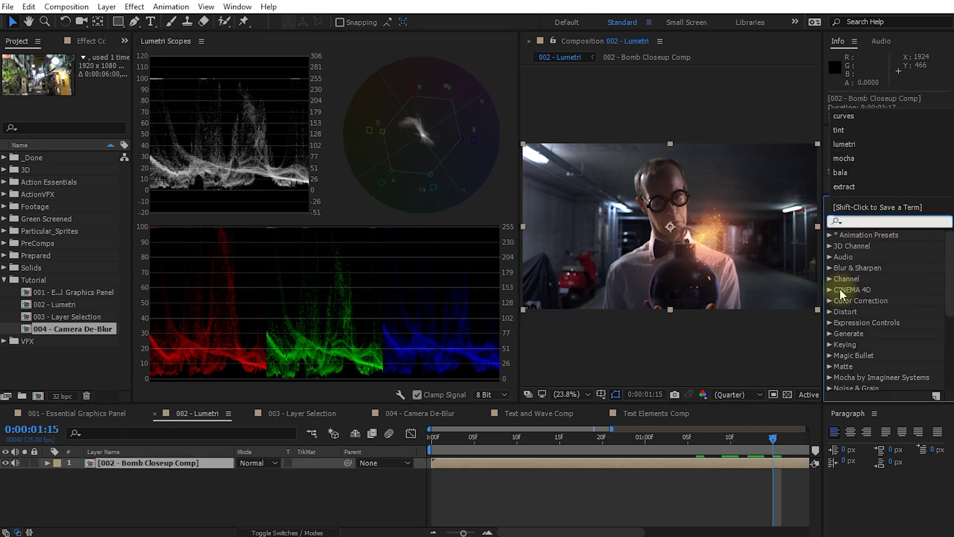
click(829, 301)
scroll(872, 322, down, 5)
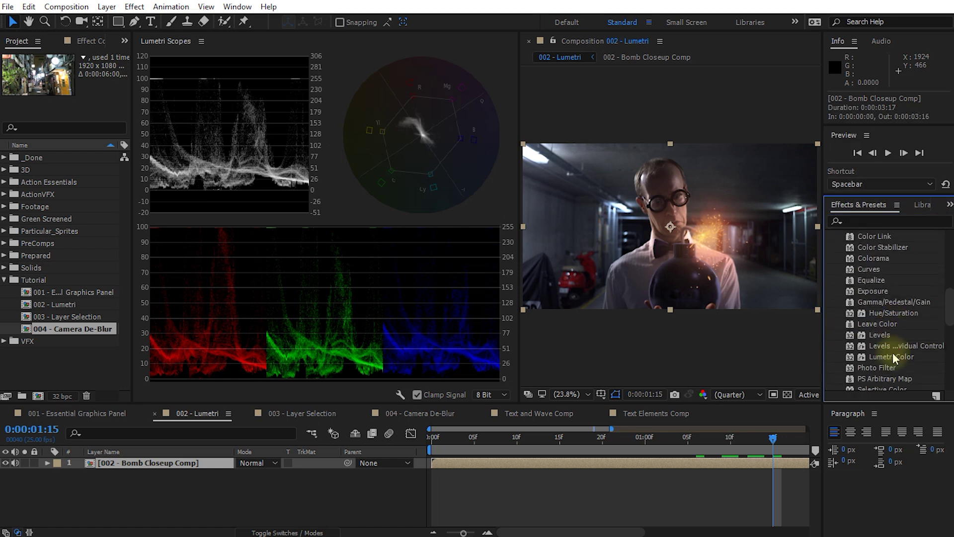
drag(890, 357, 185, 466)
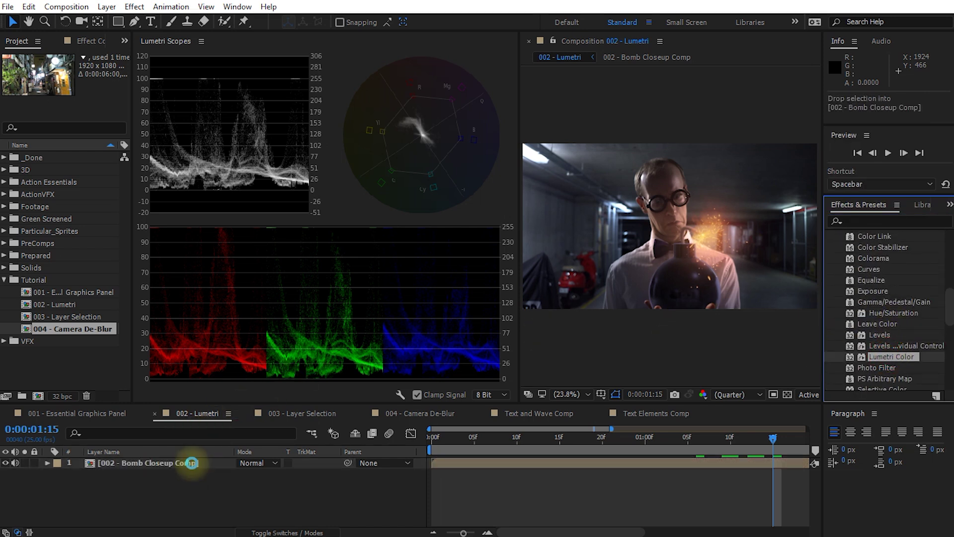
drag(130, 87, 205, 100)
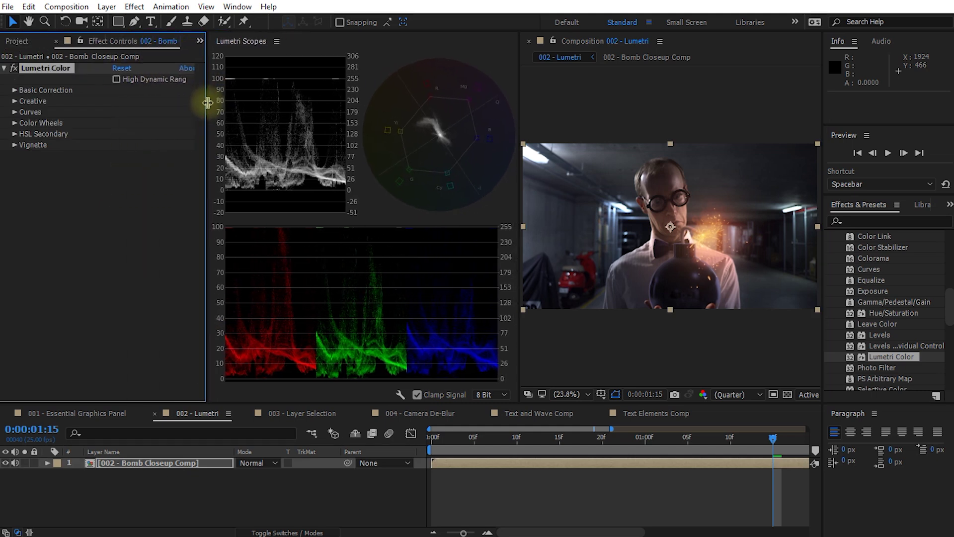
drag(517, 166, 396, 176)
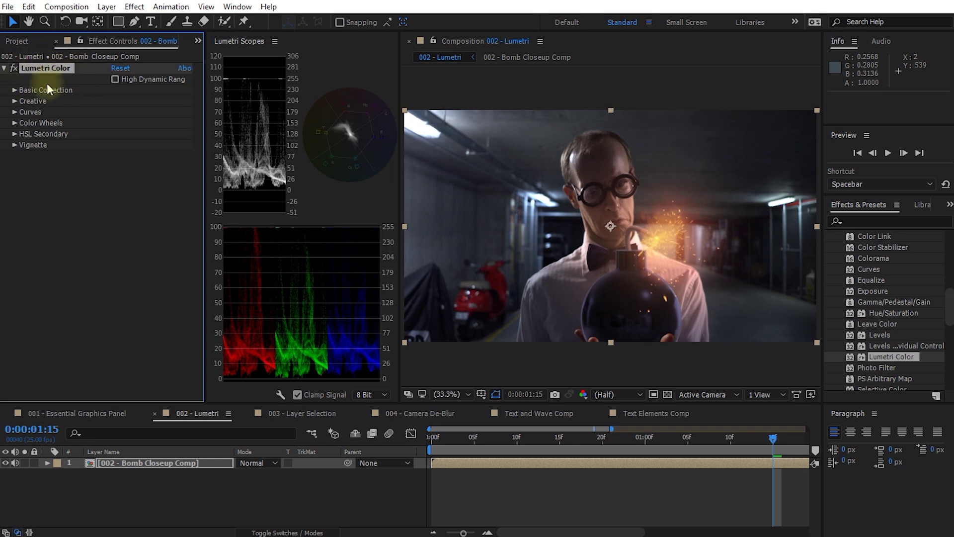
Set Basic Correction Exposure to 2.6 and the Creative look to SL BLEACH HDR at intensity 83.
click(14, 90)
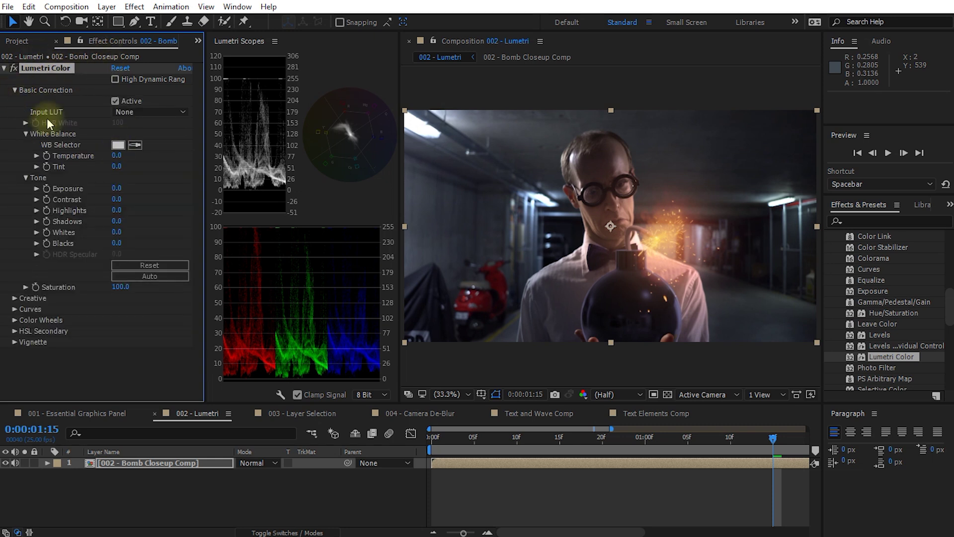
drag(117, 188, 134, 189)
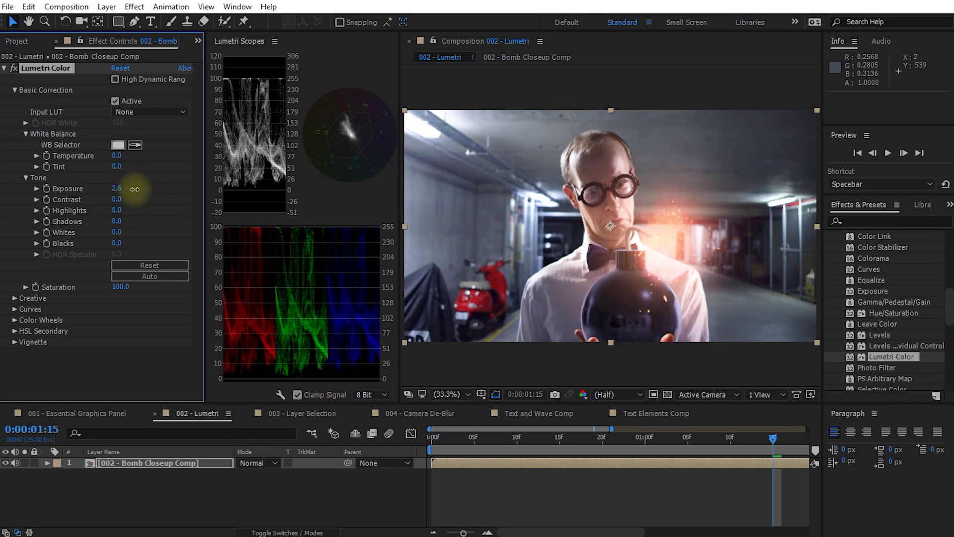
click(14, 298)
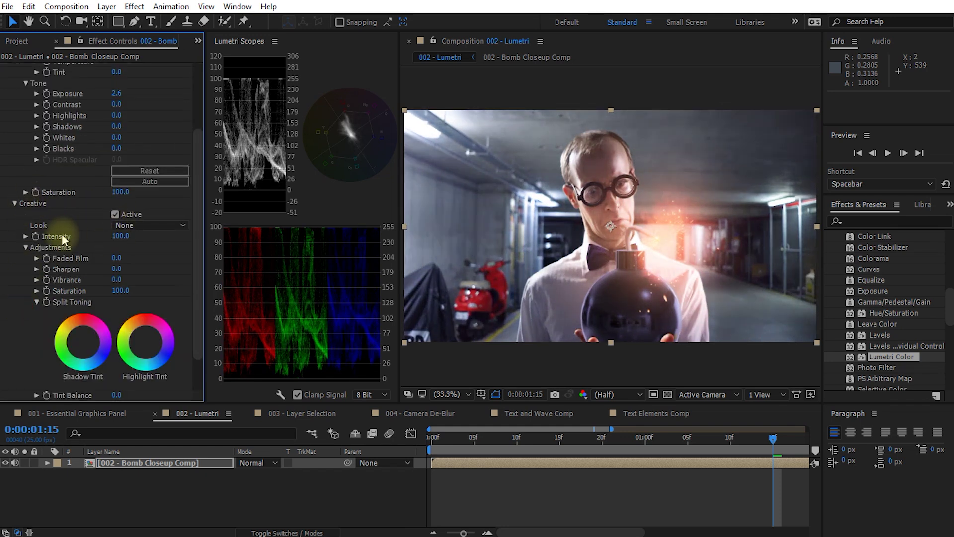
scroll(165, 257, down, 2)
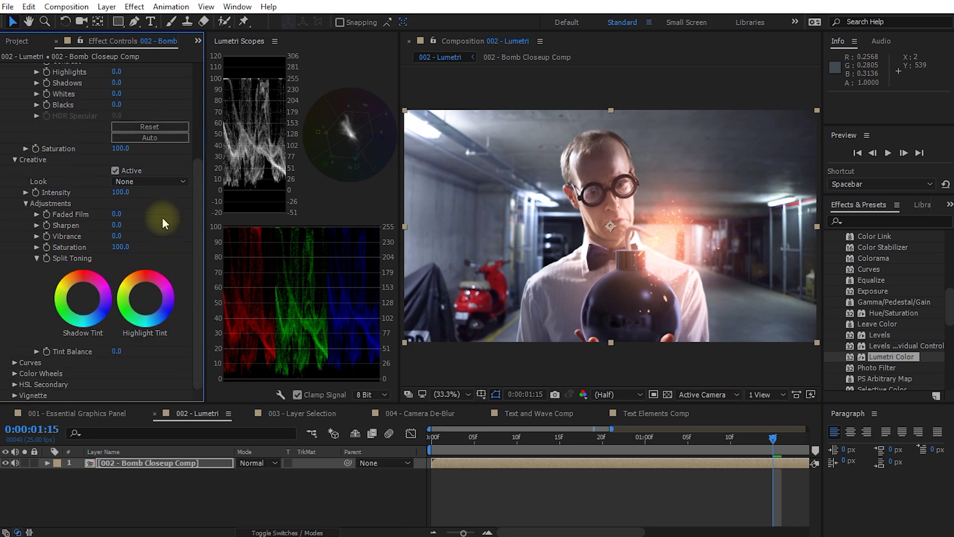
click(146, 182)
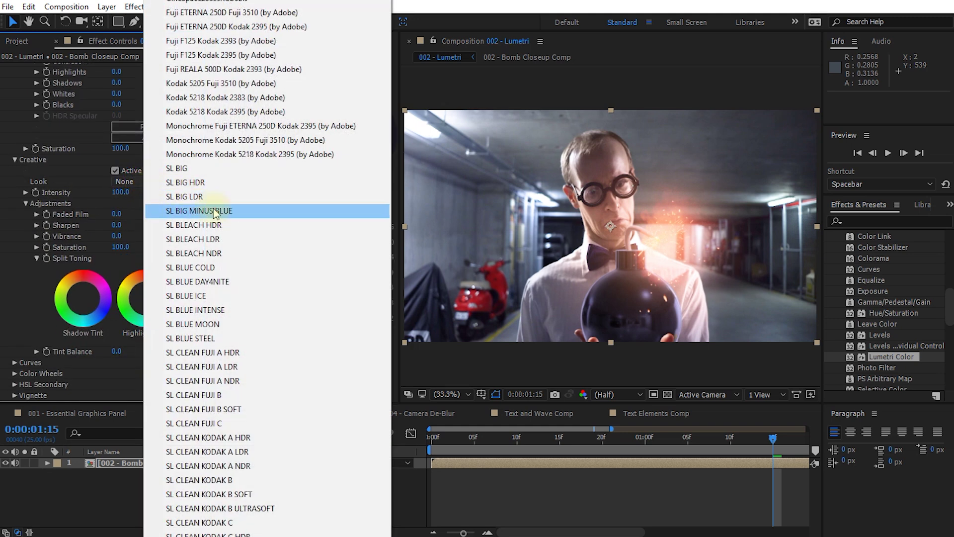
click(191, 226)
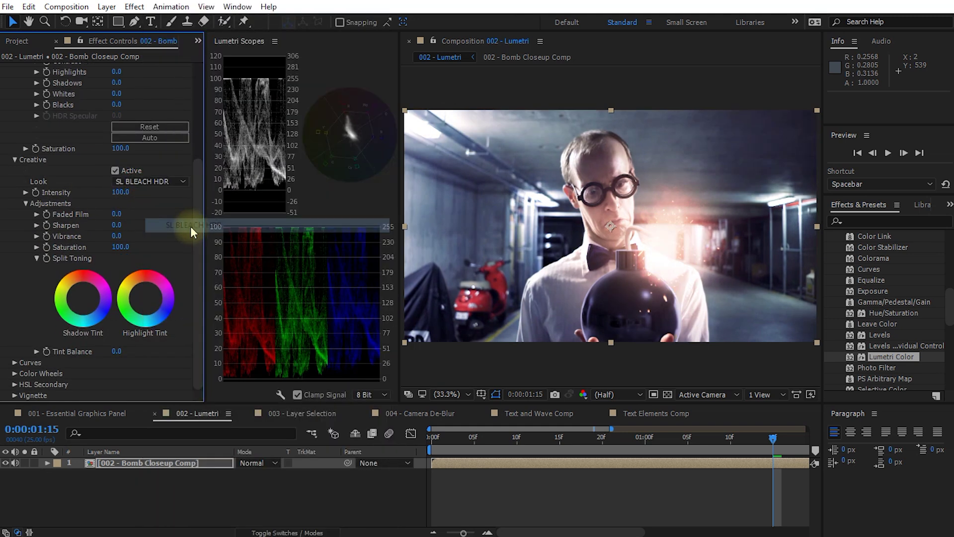
drag(120, 191, 100, 192)
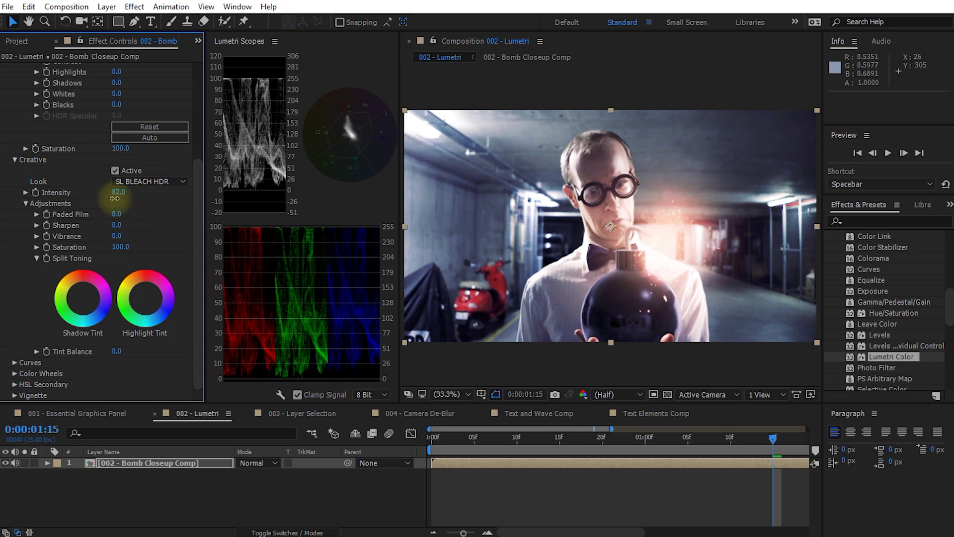
Expand the remaining Lumetri sections and set the Vignette Amount to -0.8.
click(15, 362)
scroll(22, 303, down, 10)
click(15, 374)
scroll(27, 318, down, 6)
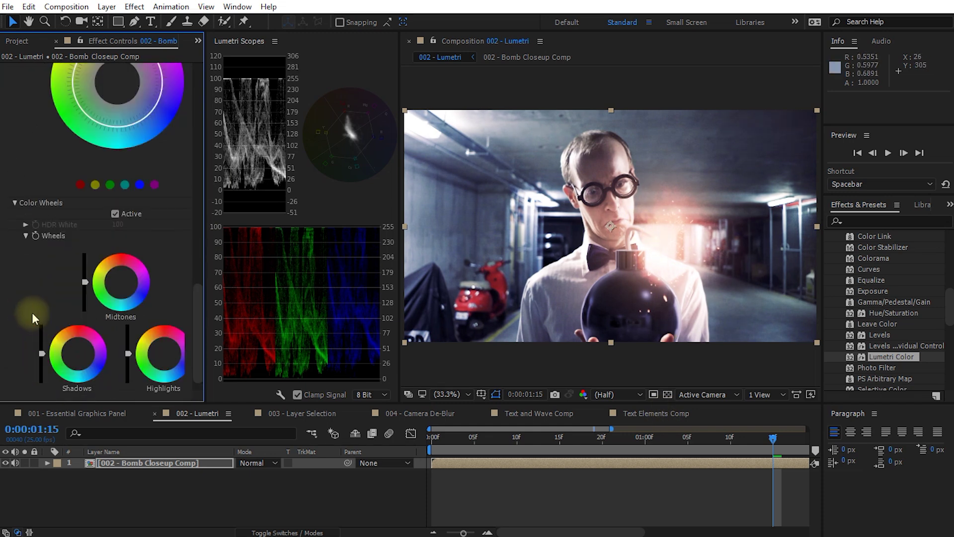
click(15, 384)
scroll(21, 356, down, 2)
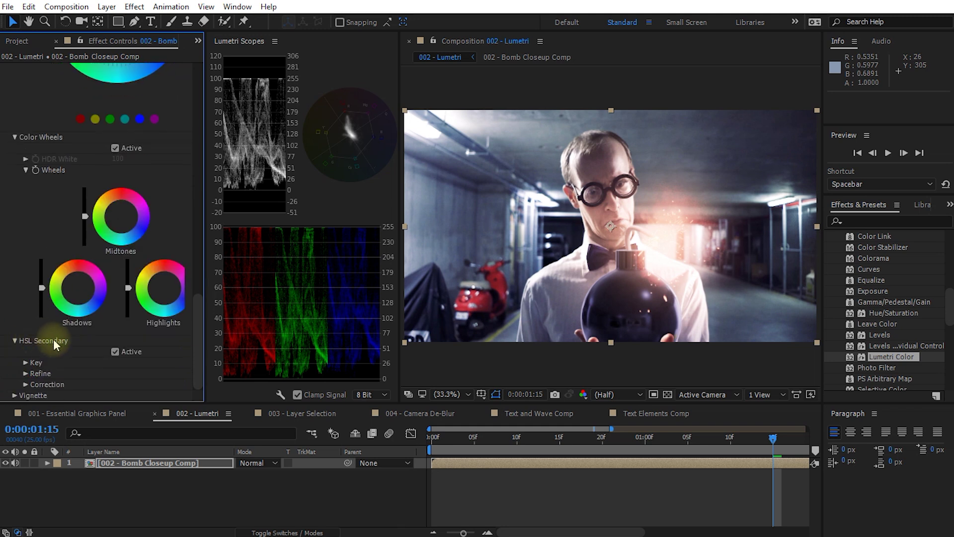
click(25, 362)
scroll(31, 370, down, 4)
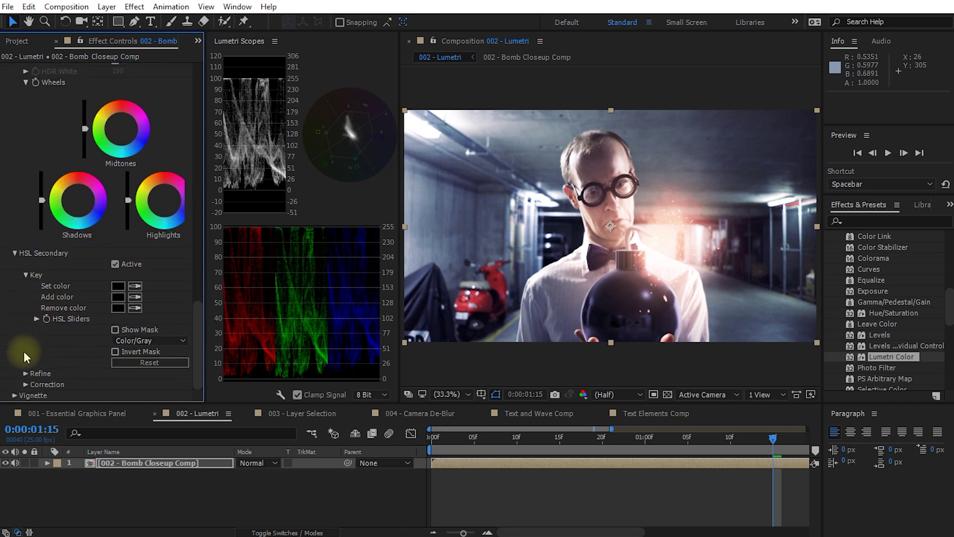
click(15, 395)
scroll(19, 357, down, 3)
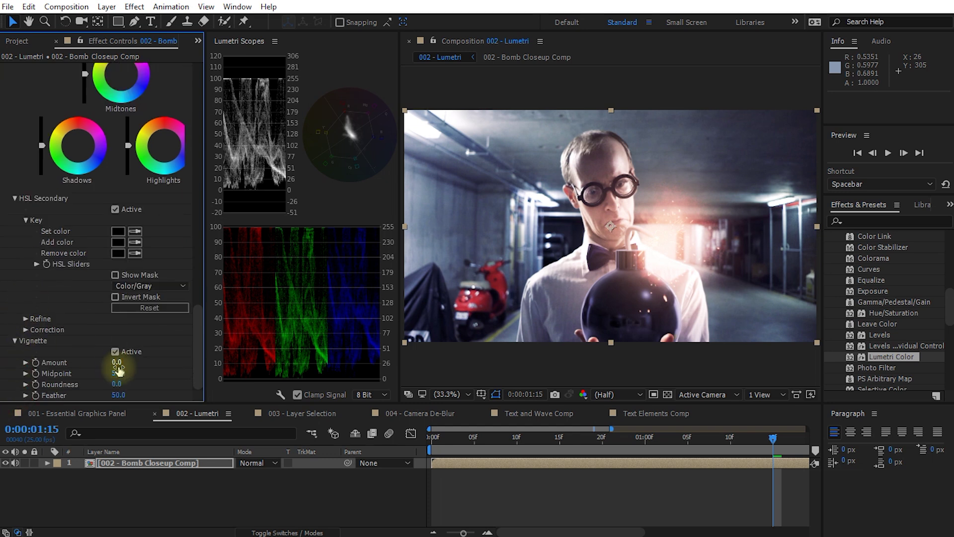
drag(117, 361, 73, 366)
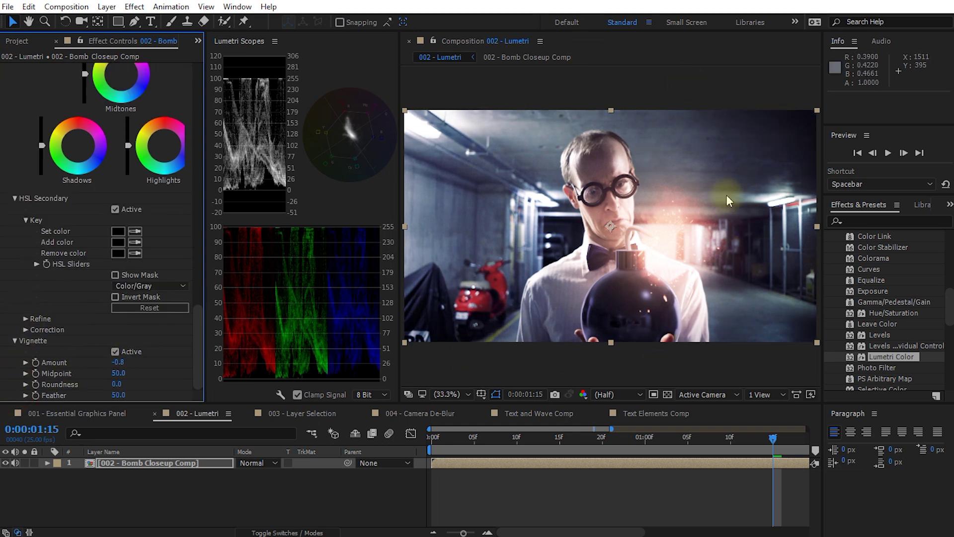
drag(191, 334, 198, 64)
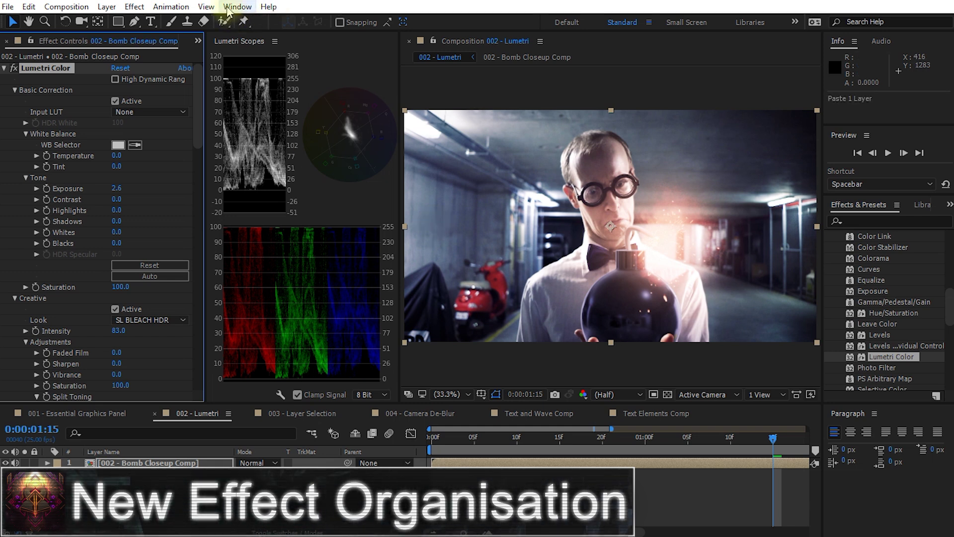
Reset the Standard workspace to its saved layout.
click(227, 10)
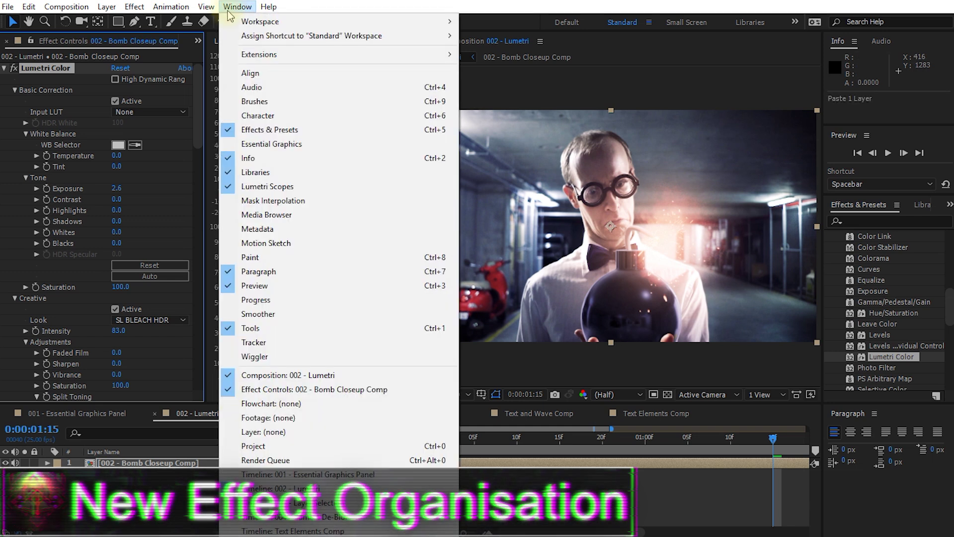
mouse_move(441, 21)
click(528, 225)
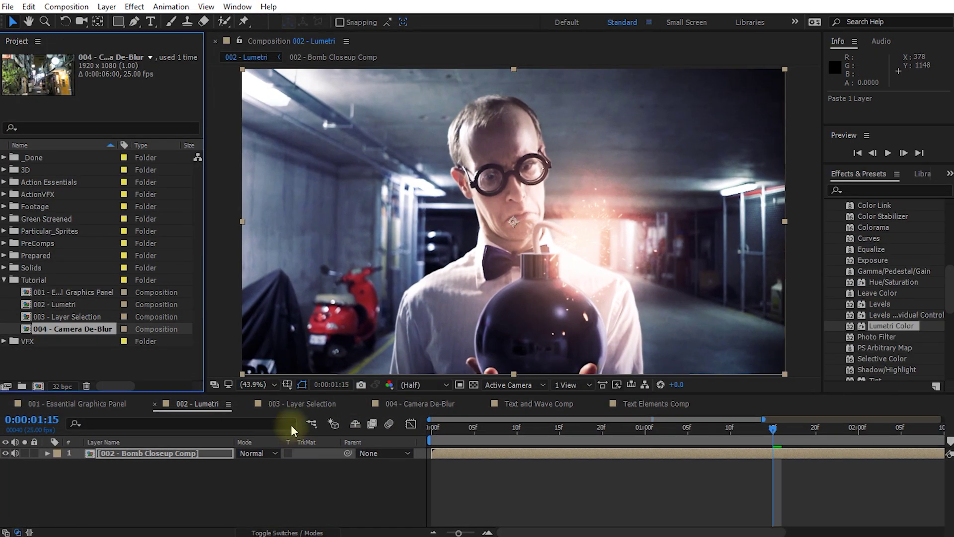
Open the 003 - Layer Selection comp, move the playhead earlier, and select MVI_0100.MP4.
click(295, 411)
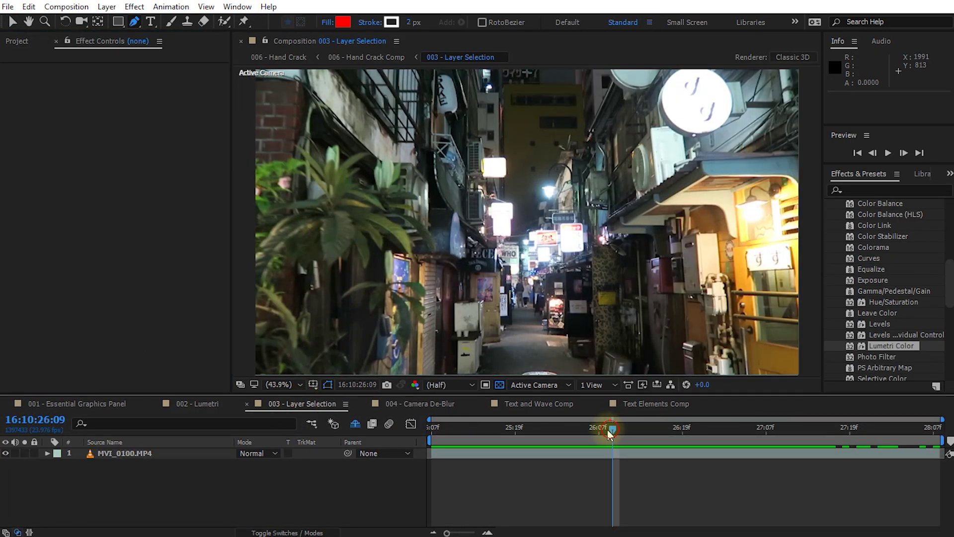
drag(605, 433, 487, 466)
click(159, 453)
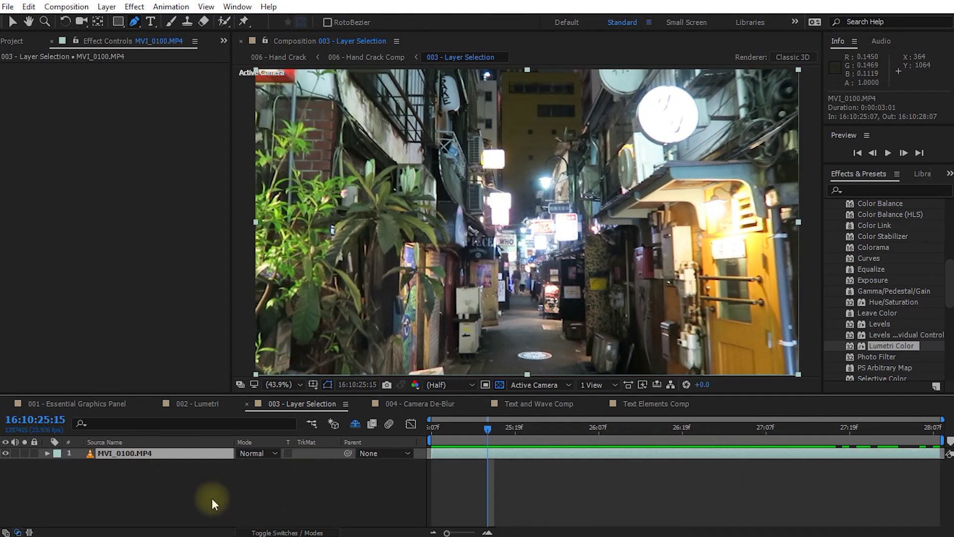
right_click(137, 492)
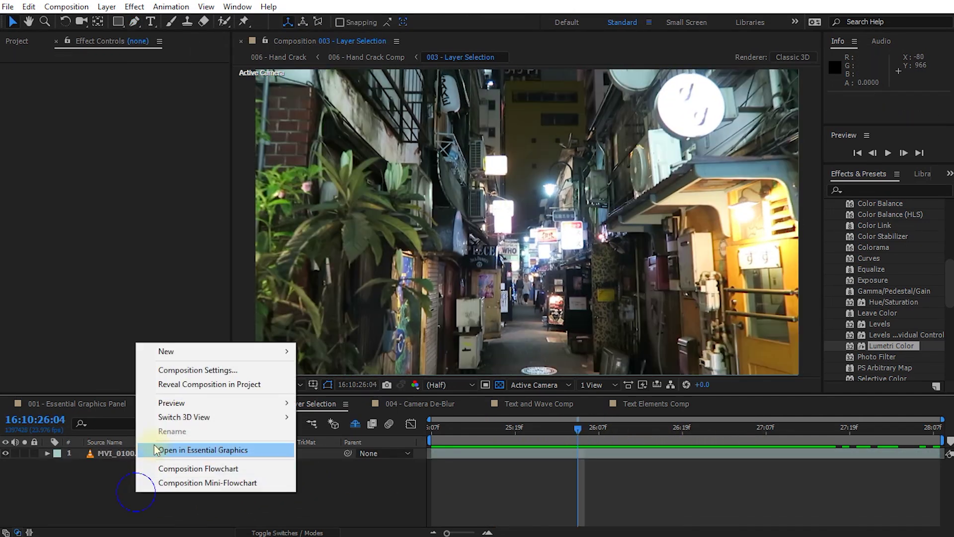
Create a new solid layer named Matte Layer.
mouse_move(166, 348)
click(320, 383)
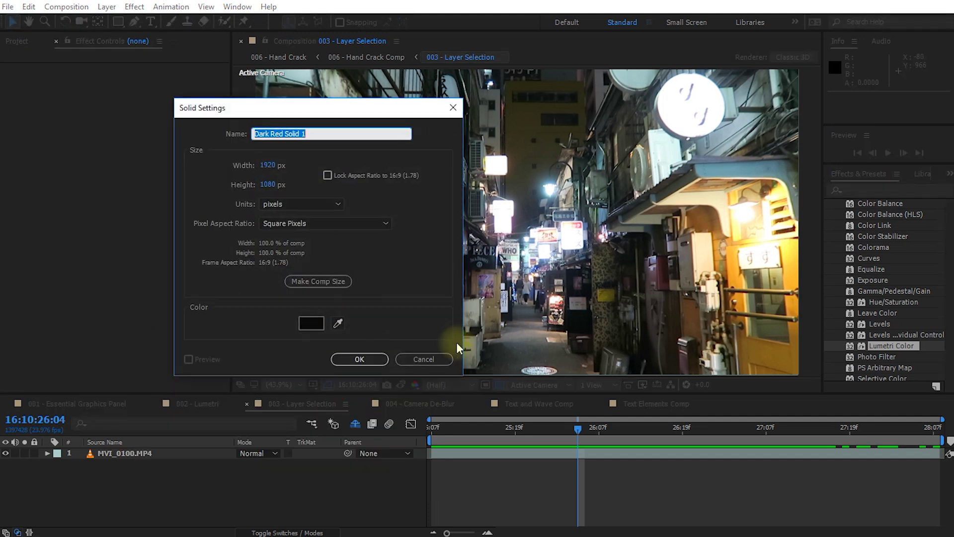
text(Matte Layer)
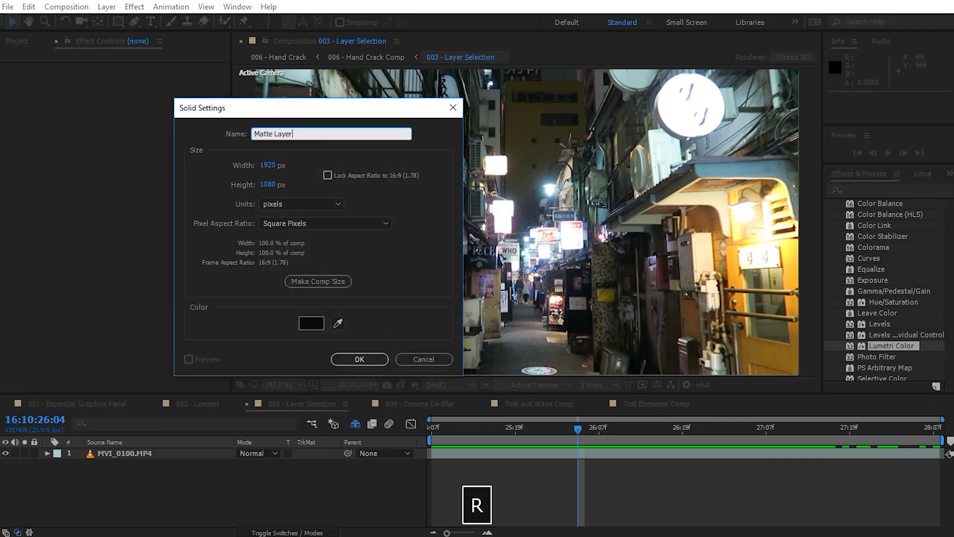
key(Return)
Draw a closed 12-vertex angular mask on Matte Layer with the Pen tool.
click(131, 25)
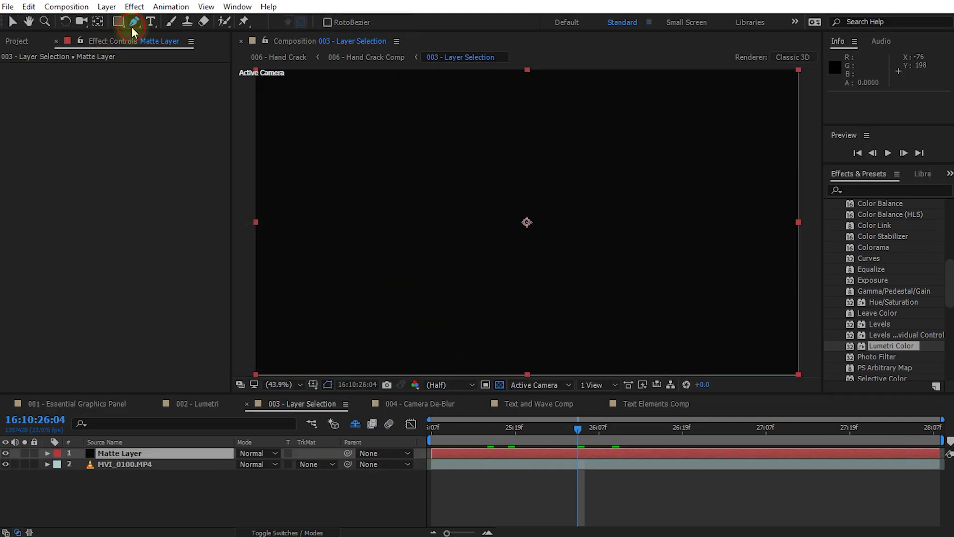
click(535, 175)
click(404, 174)
click(376, 245)
click(500, 254)
click(515, 299)
click(632, 299)
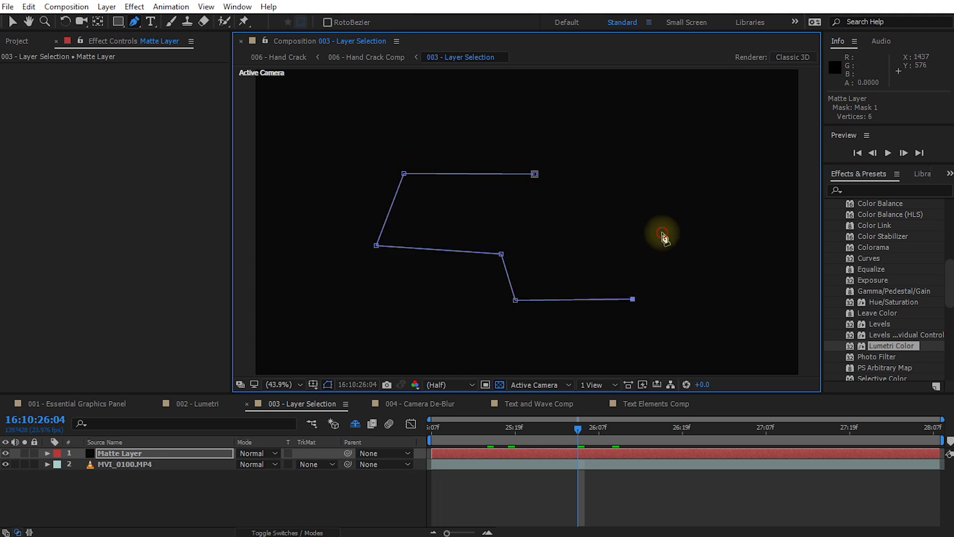
click(661, 231)
click(689, 170)
click(680, 139)
drag(581, 143, 575, 162)
click(565, 212)
click(537, 211)
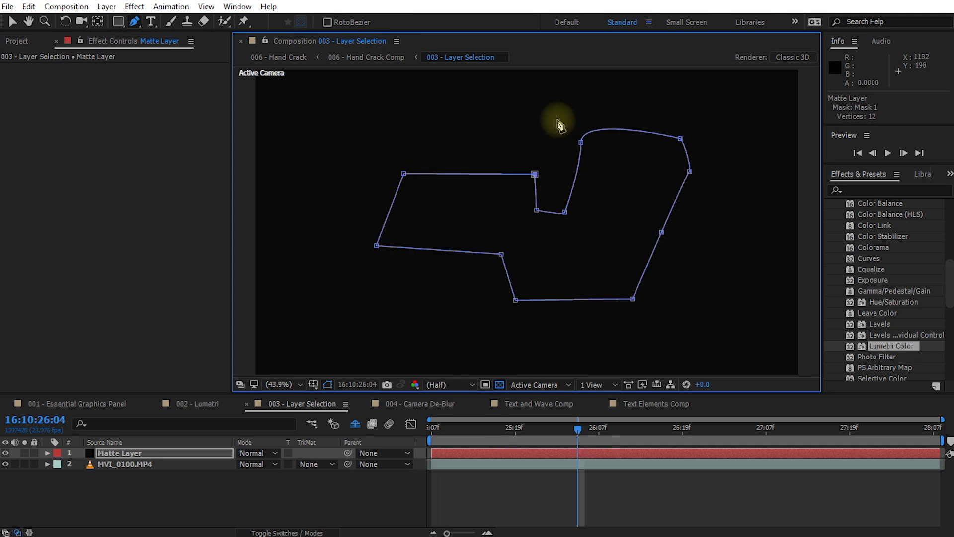
click(535, 173)
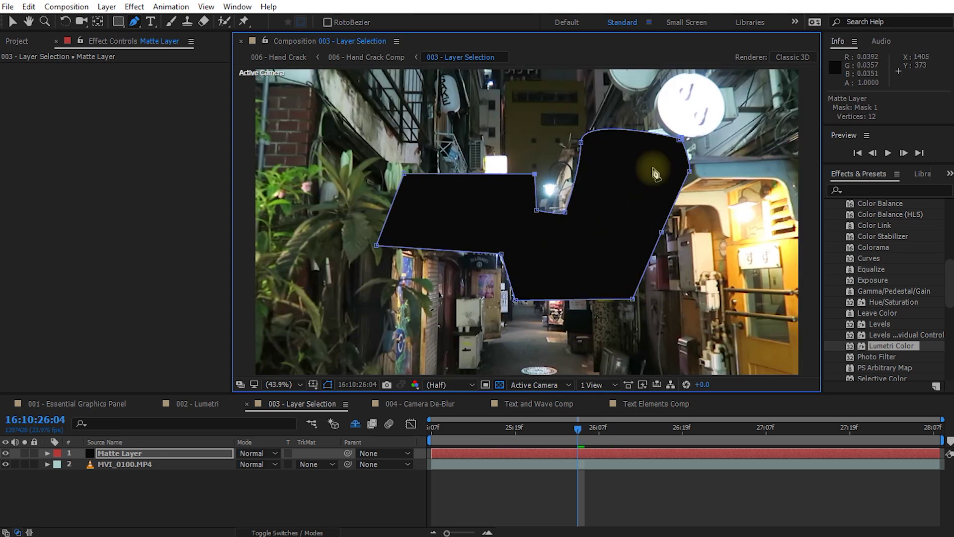
Apply the Set Matte effect to the MVI_0100.MP4 layer.
click(118, 465)
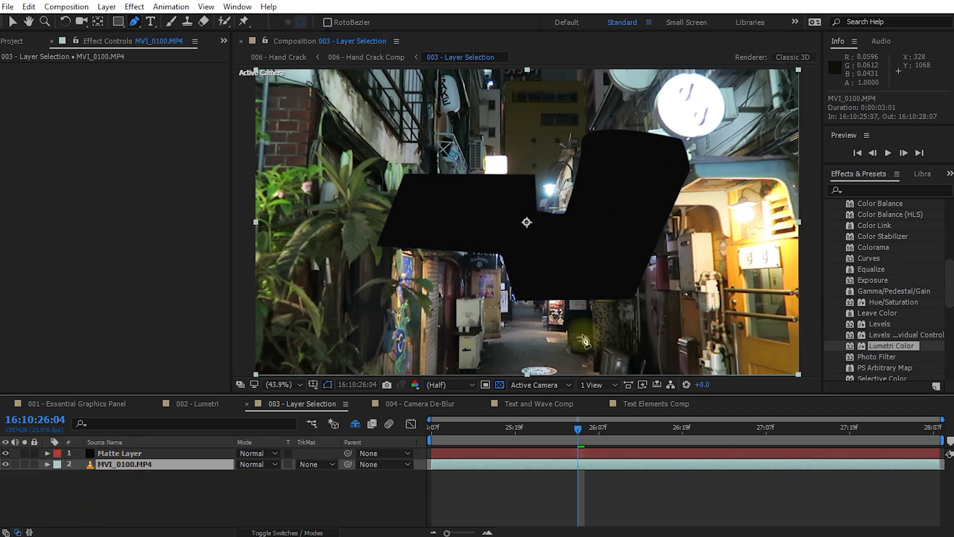
click(865, 191)
text(set matte)
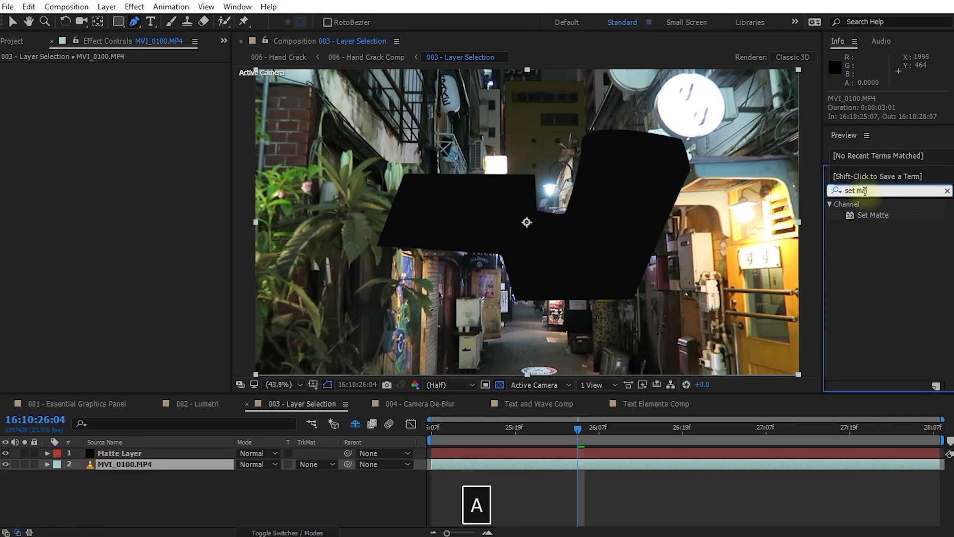
double_click(872, 215)
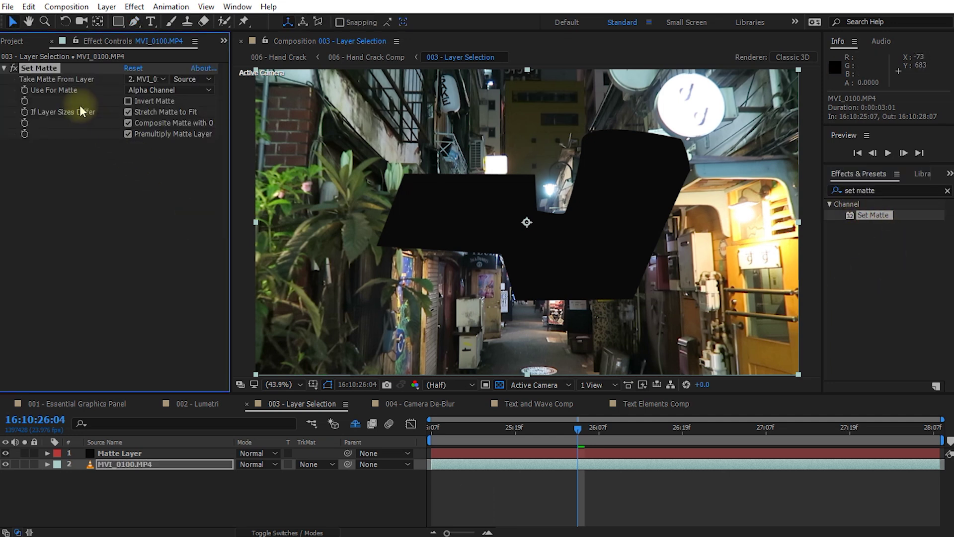
Set Take Matte From Layer to Matte Layer and hide Matte Layer.
click(43, 73)
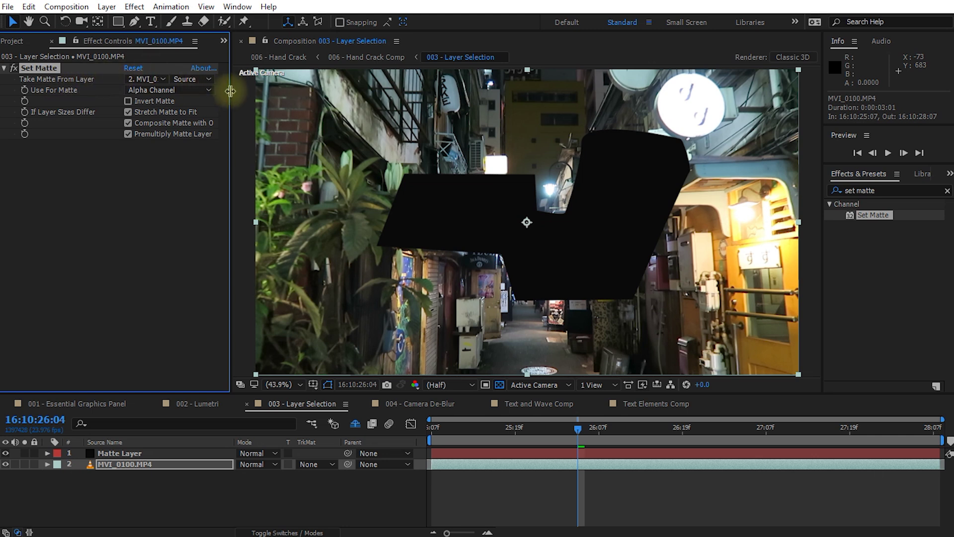
drag(241, 89, 251, 85)
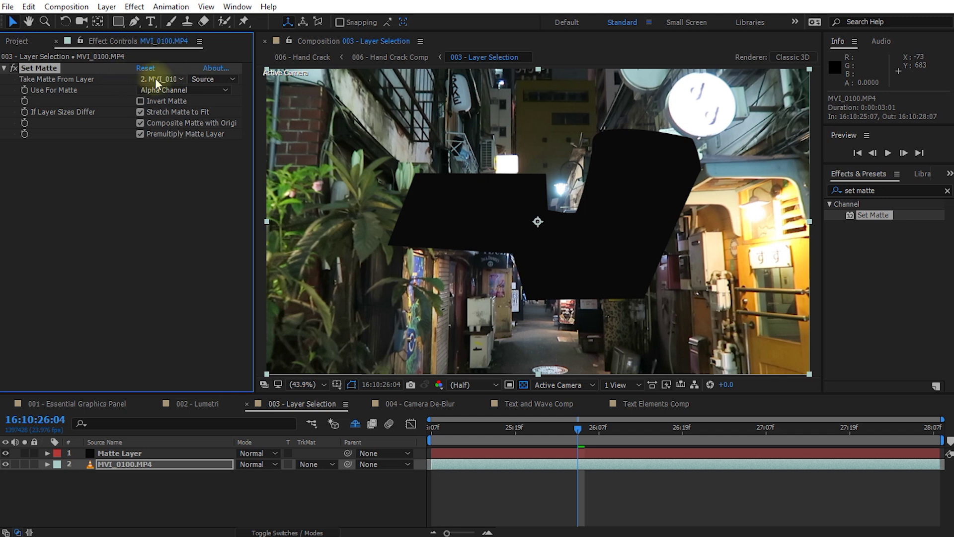
click(163, 79)
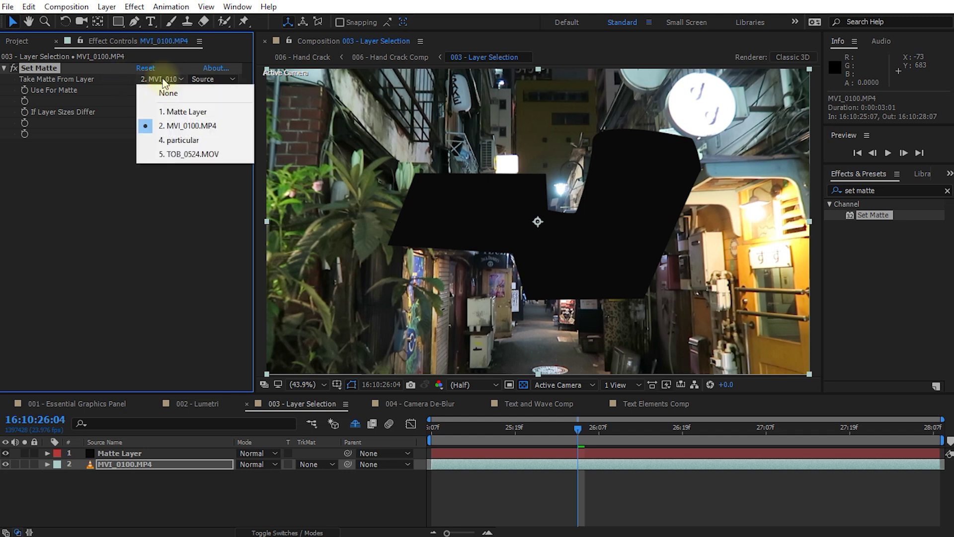
click(174, 113)
click(6, 453)
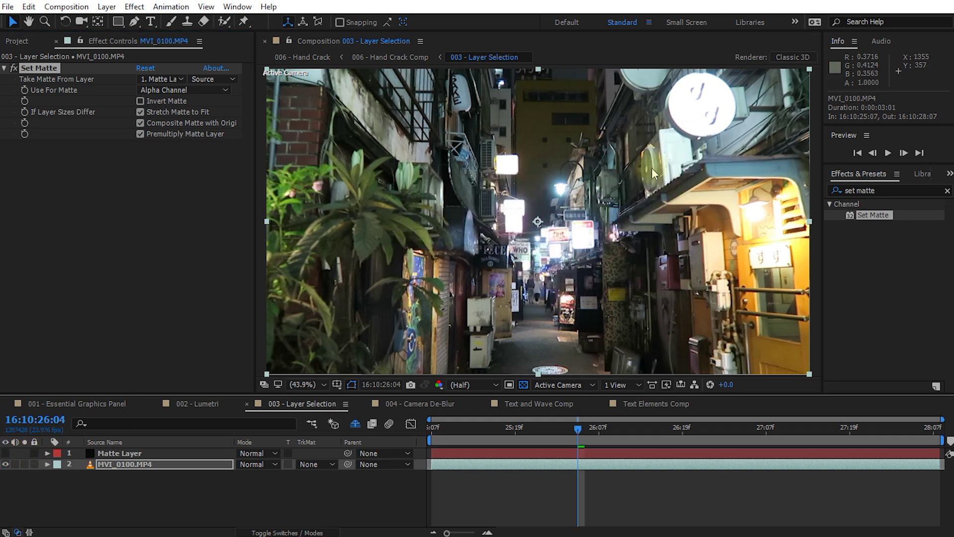
Inspect Matte Layer's mask against the footage's Set Matte, then hide Matte Layer again.
click(5, 452)
click(132, 454)
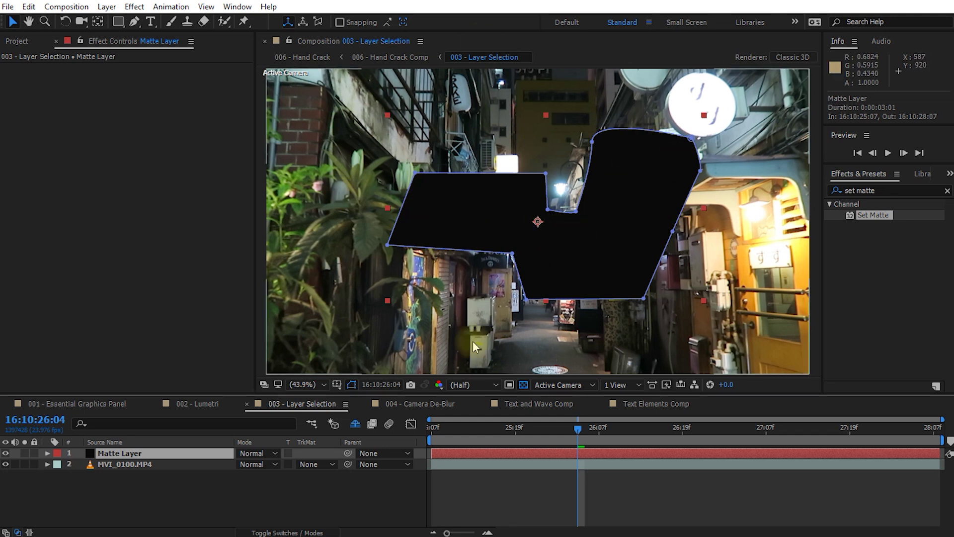
click(125, 464)
click(32, 67)
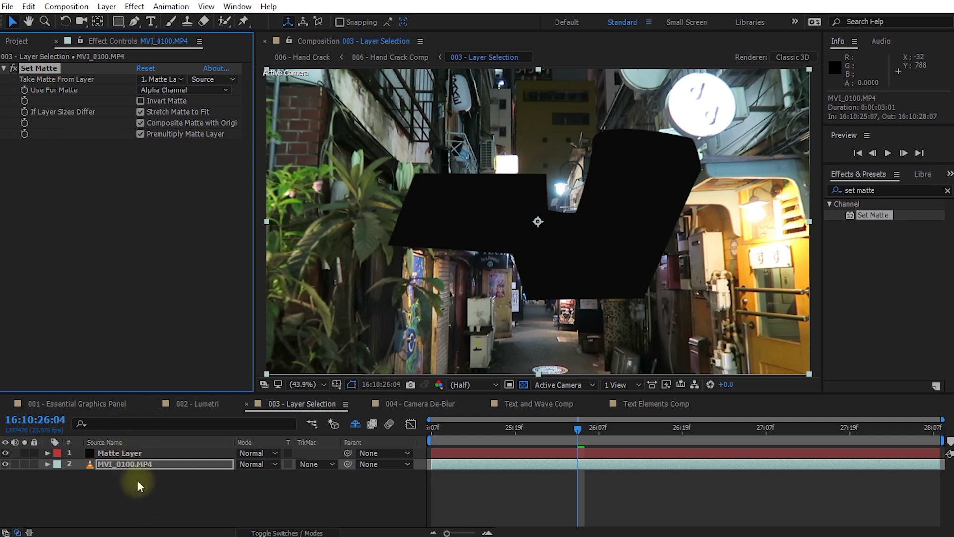
click(119, 454)
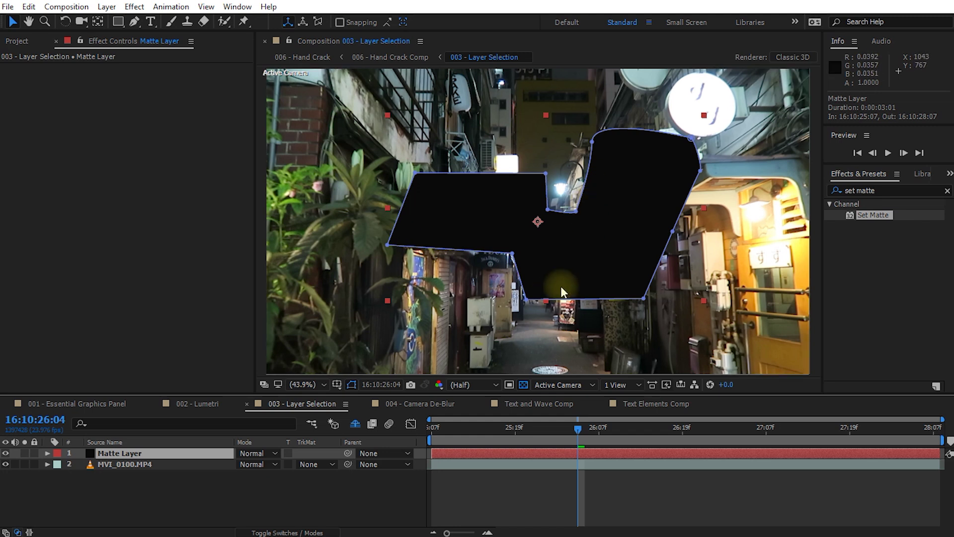
click(146, 465)
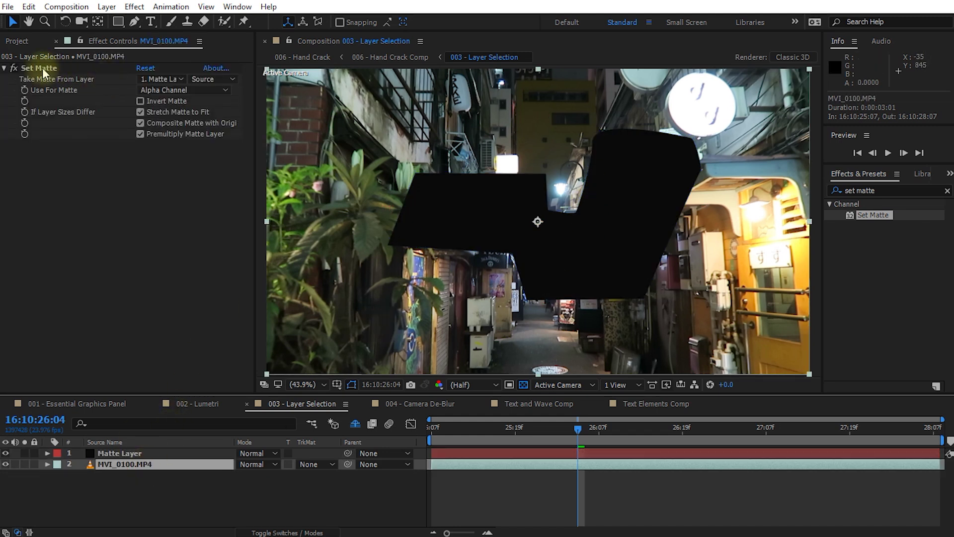
click(5, 453)
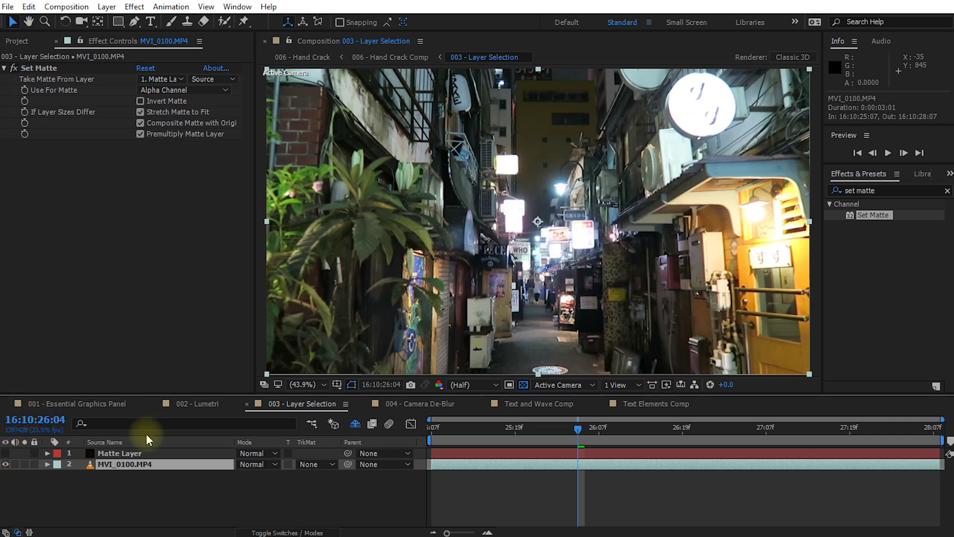
Confirm Set Matte takes its matte from Matte Layer and open the matte source choices.
click(36, 69)
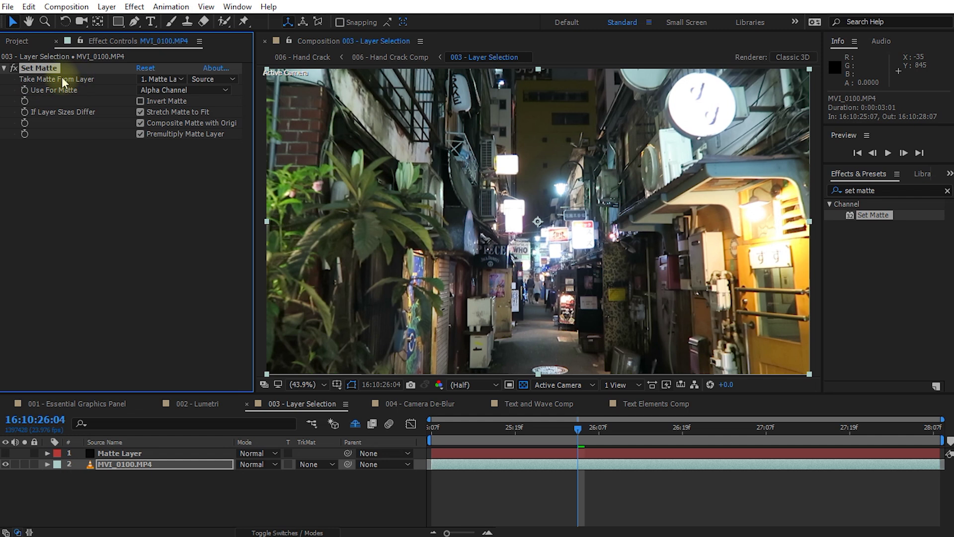
click(166, 79)
click(178, 112)
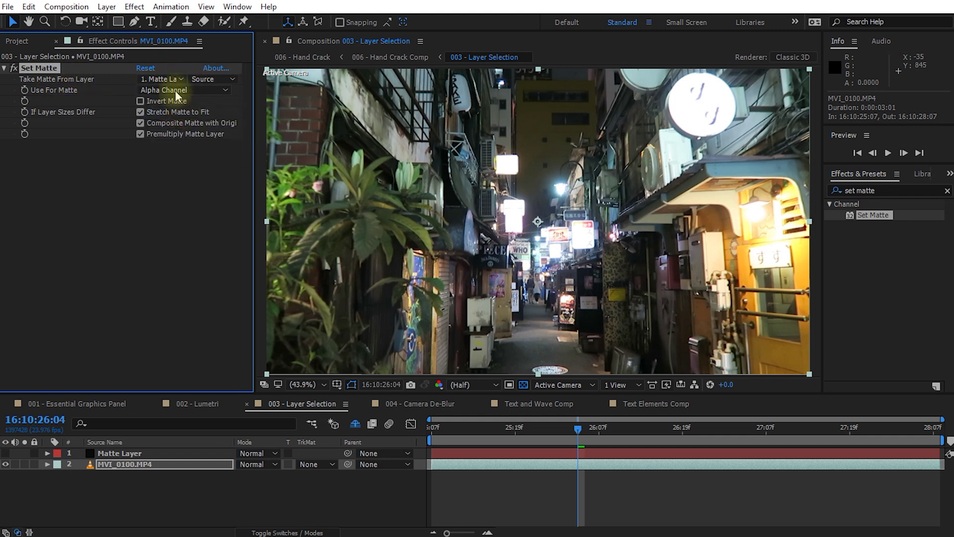
click(229, 80)
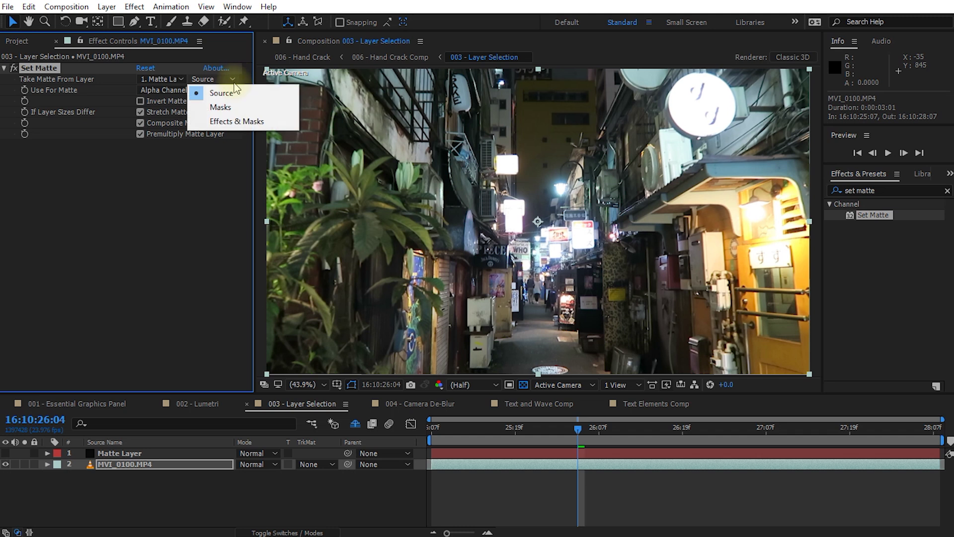
Set the Set Matte source to Masks, toggling Matte Layer's visibility to compare the result.
click(226, 109)
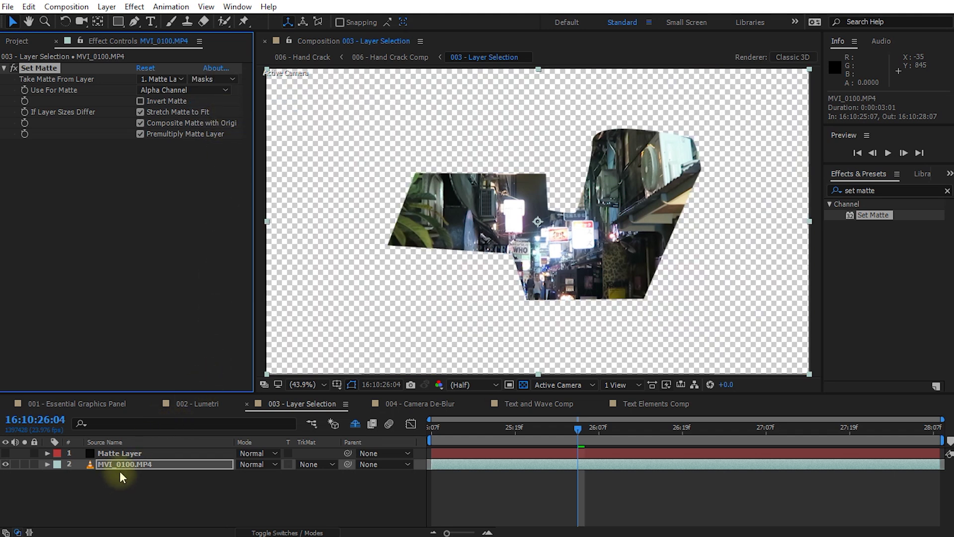
click(121, 453)
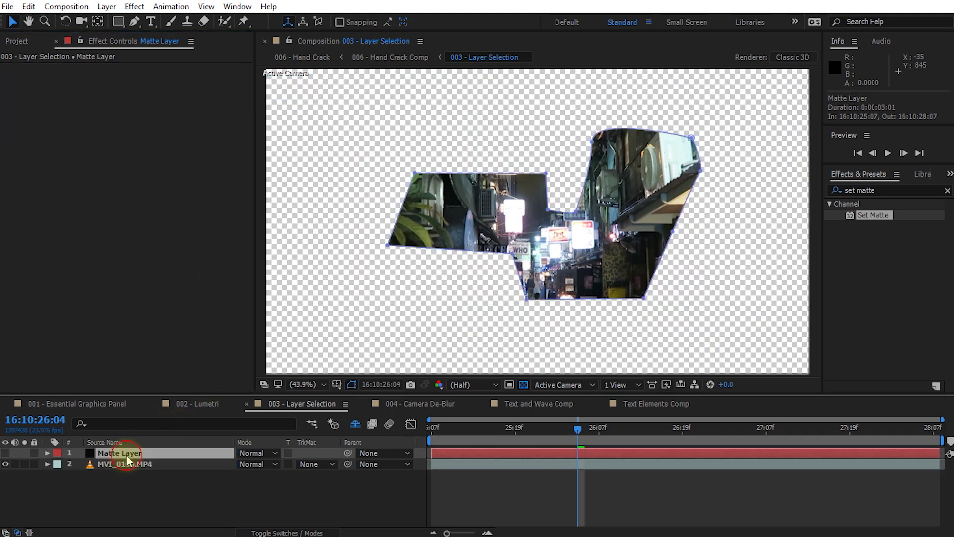
click(6, 453)
click(6, 453)
click(184, 463)
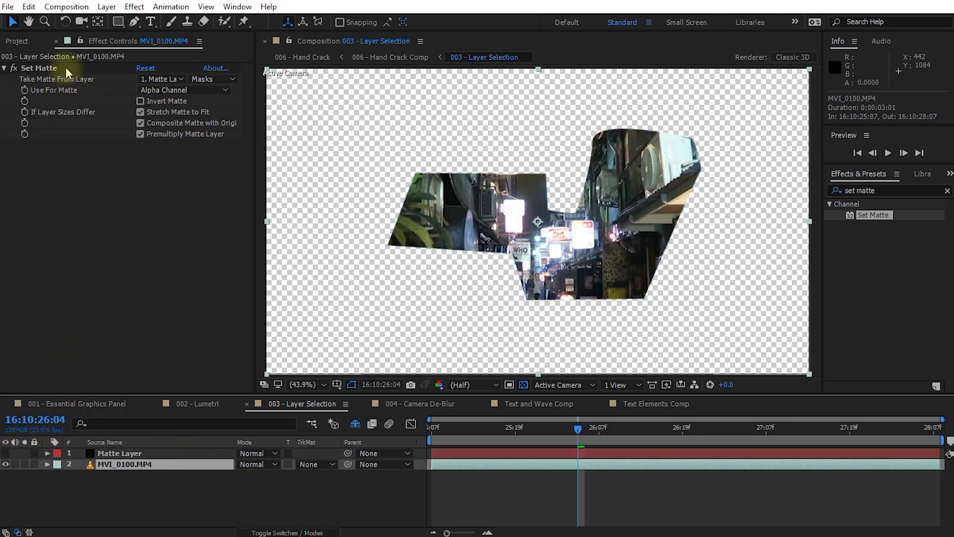
click(37, 69)
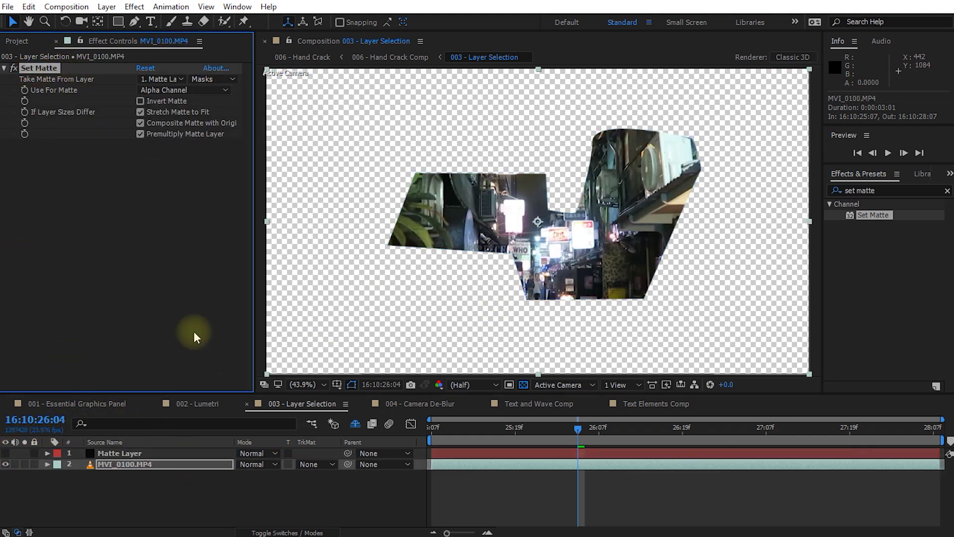
click(130, 452)
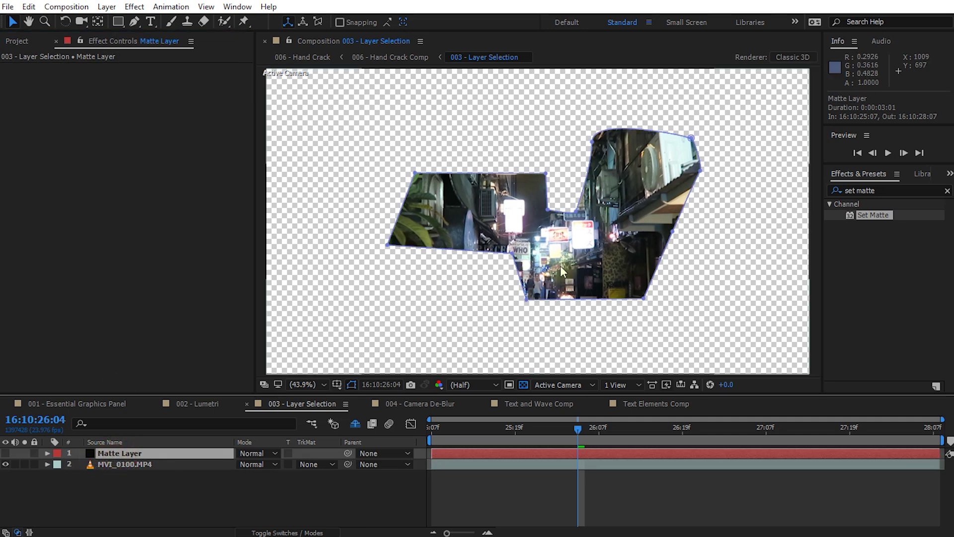
click(947, 190)
Apply Turbulent Displace to Matte Layer and raise its Amount to 88.
text(turbu)
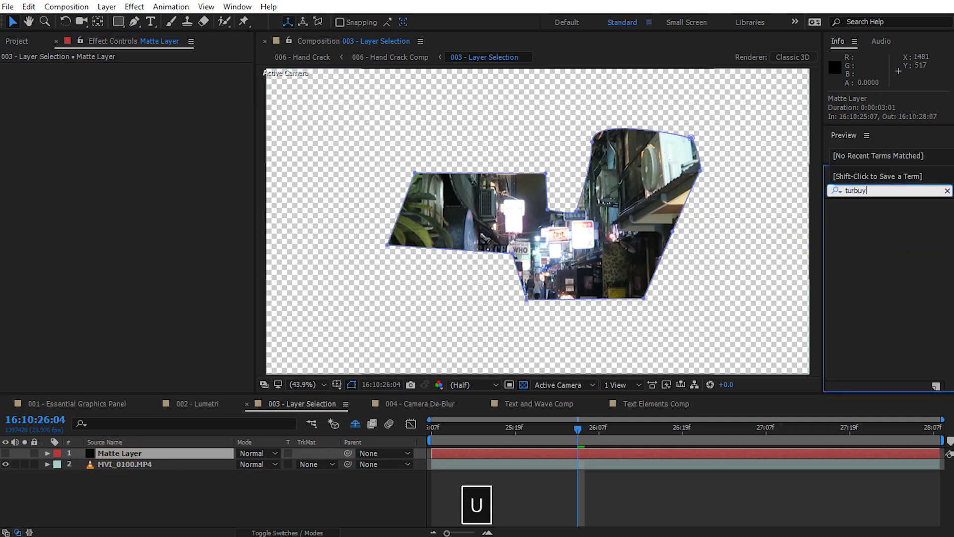
drag(888, 215, 124, 454)
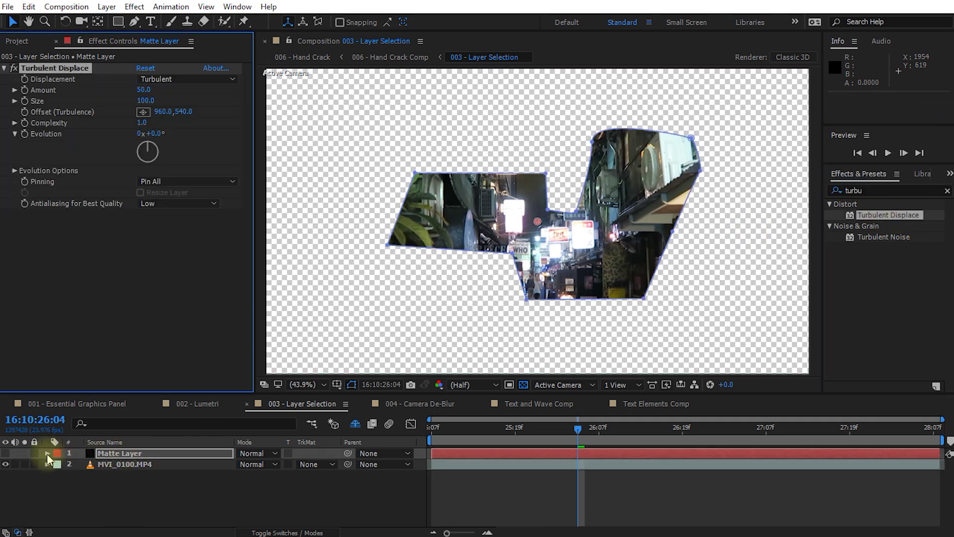
click(5, 453)
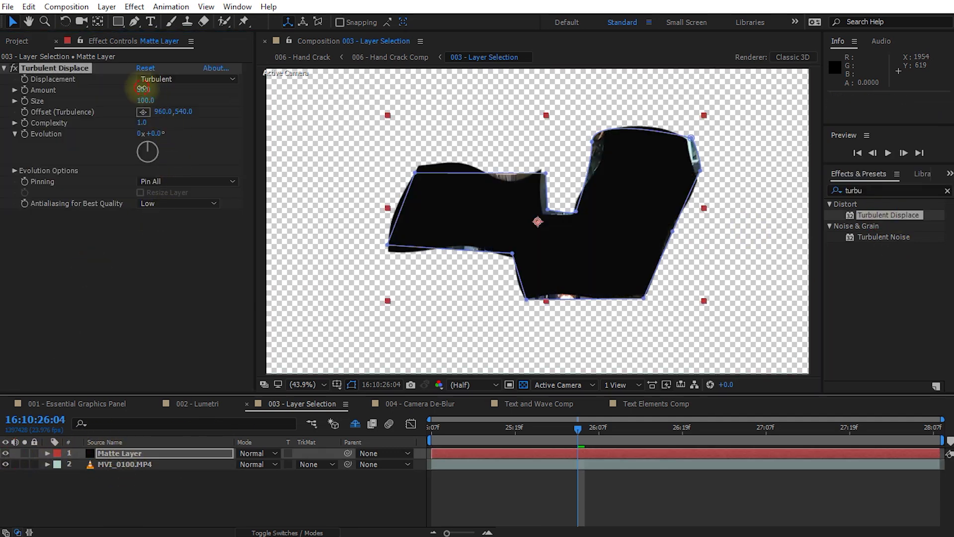
drag(153, 91, 184, 107)
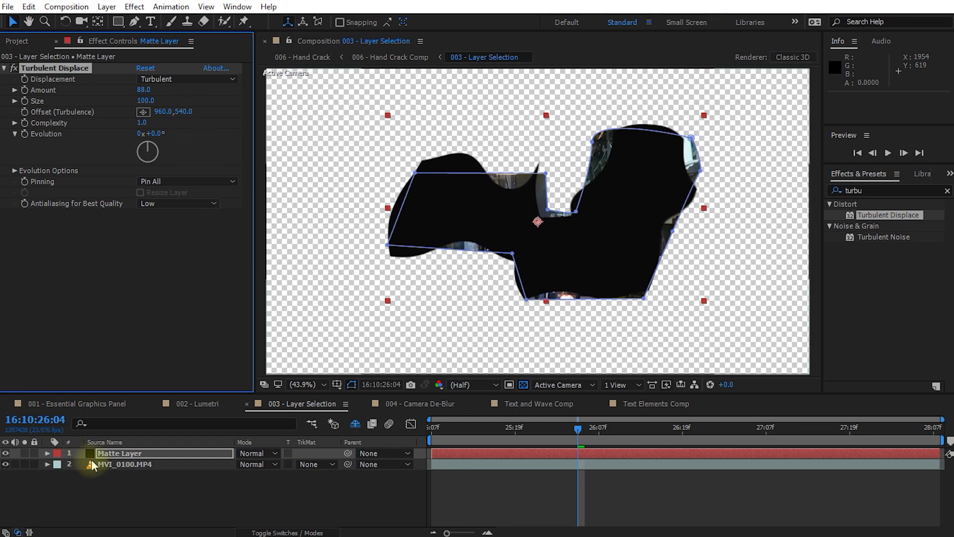
Hide Matte Layer again and select the Set Matte effect on MVI_0100.MP4.
click(107, 453)
click(6, 453)
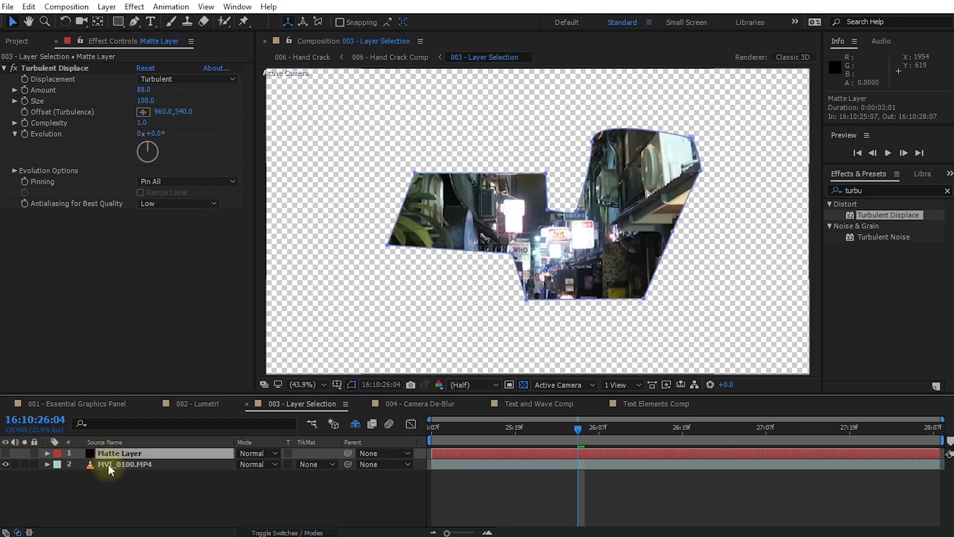
click(110, 465)
click(43, 68)
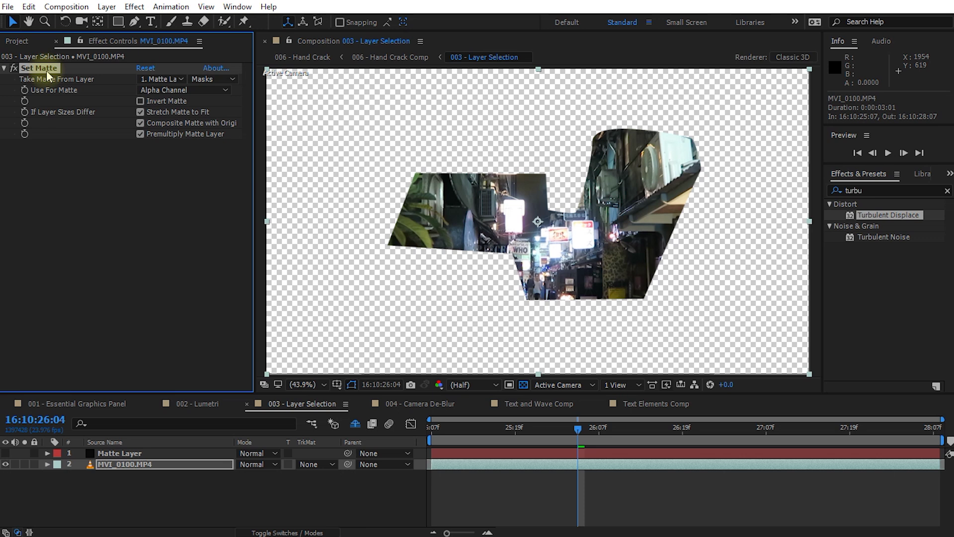
Have Set Matte take its matte from Matte Layer using Effects & Masks.
click(151, 79)
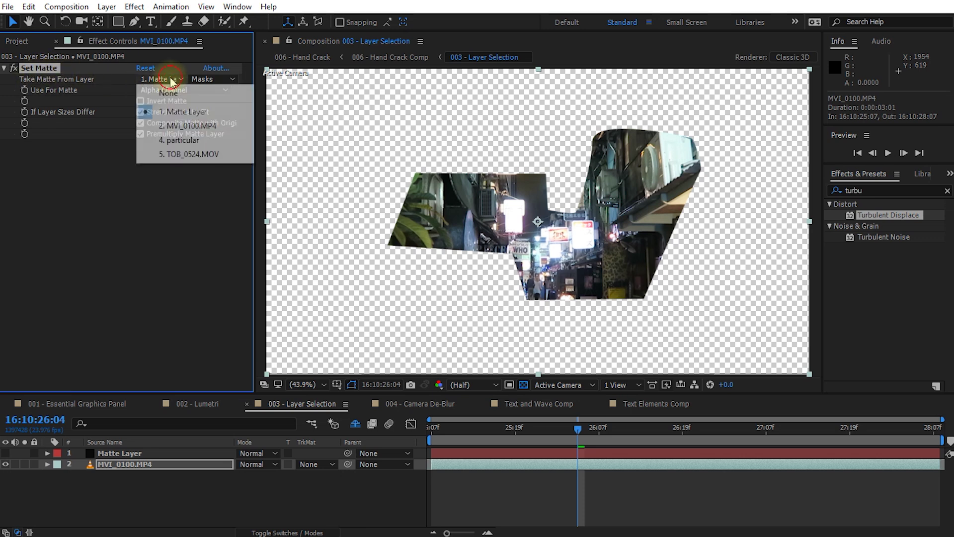
click(174, 112)
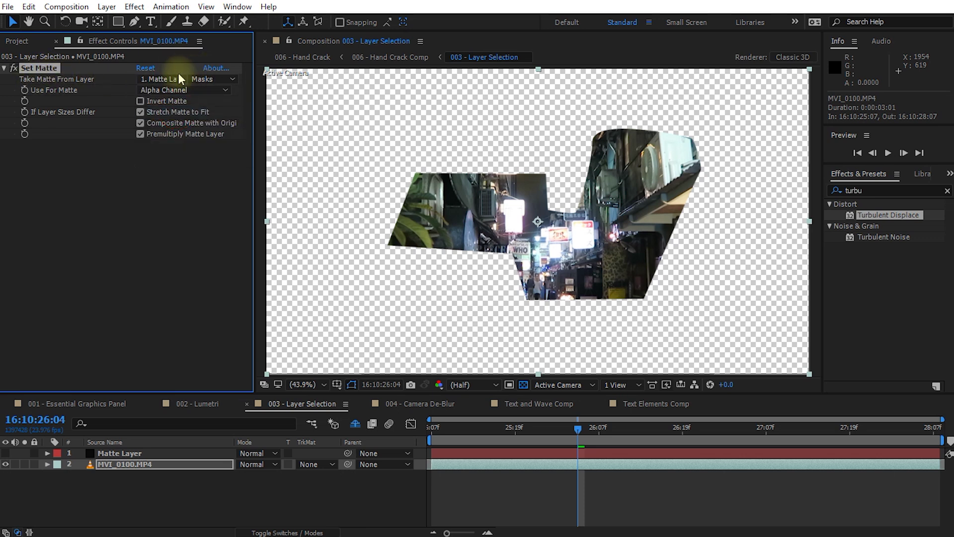
click(231, 80)
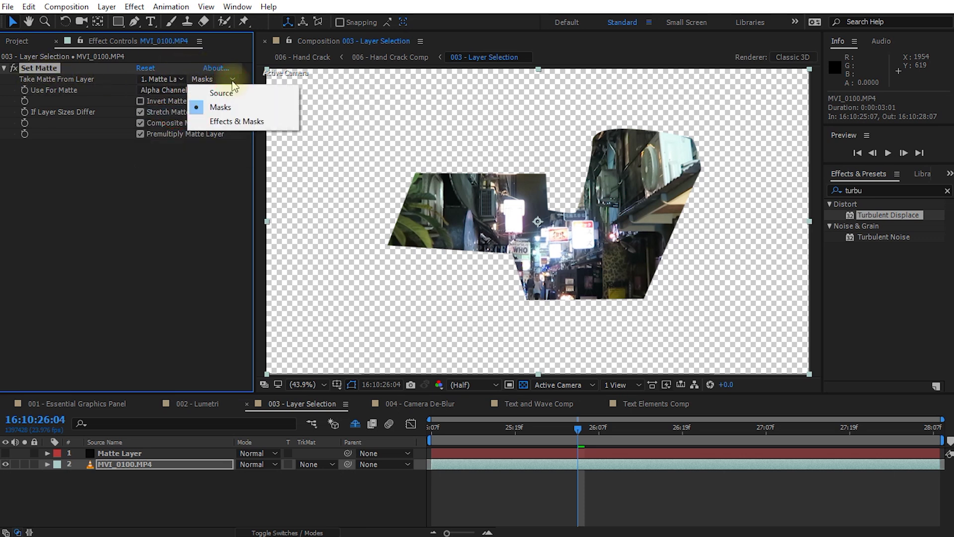
click(236, 123)
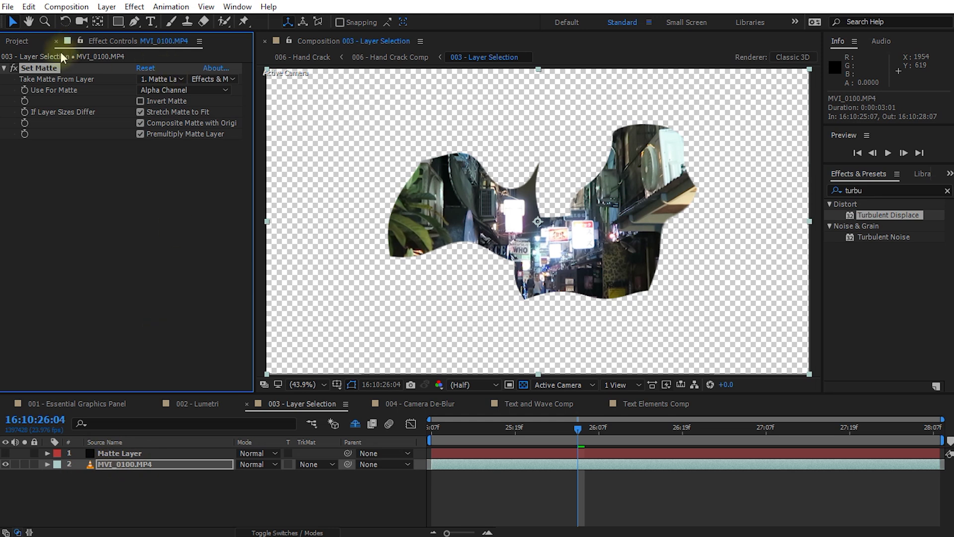
Preview the wavy matte over nearby frames, then switch to the 004 - Camera De-Blur comp.
drag(576, 420, 208, 479)
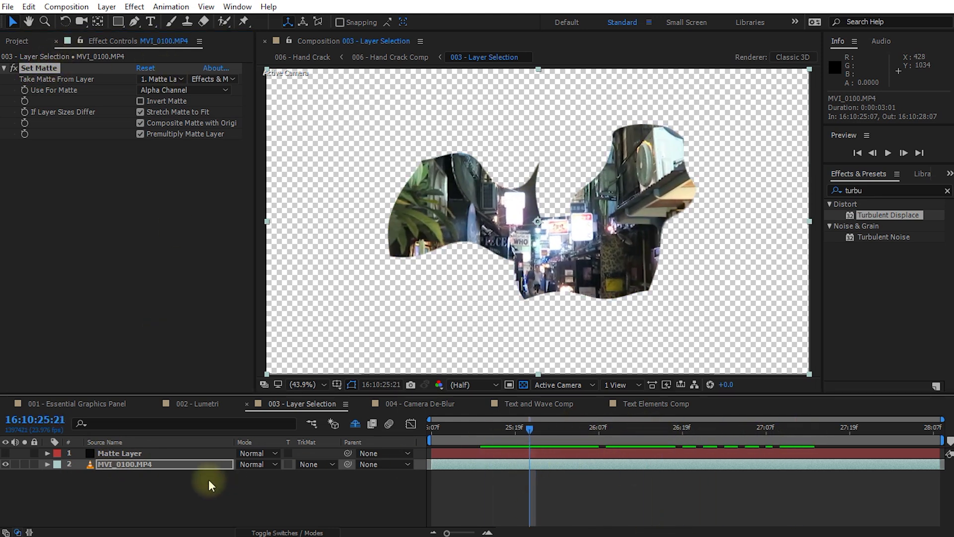
click(167, 455)
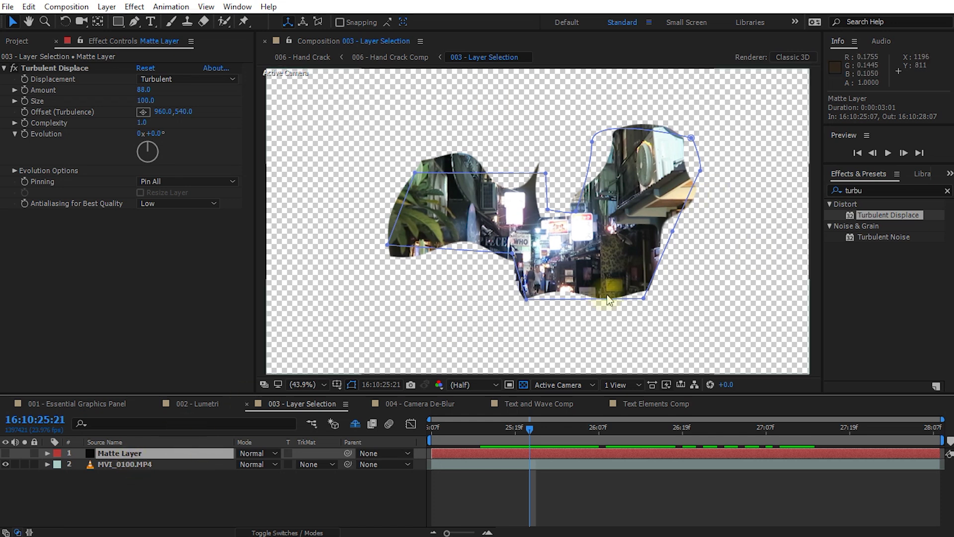
click(413, 406)
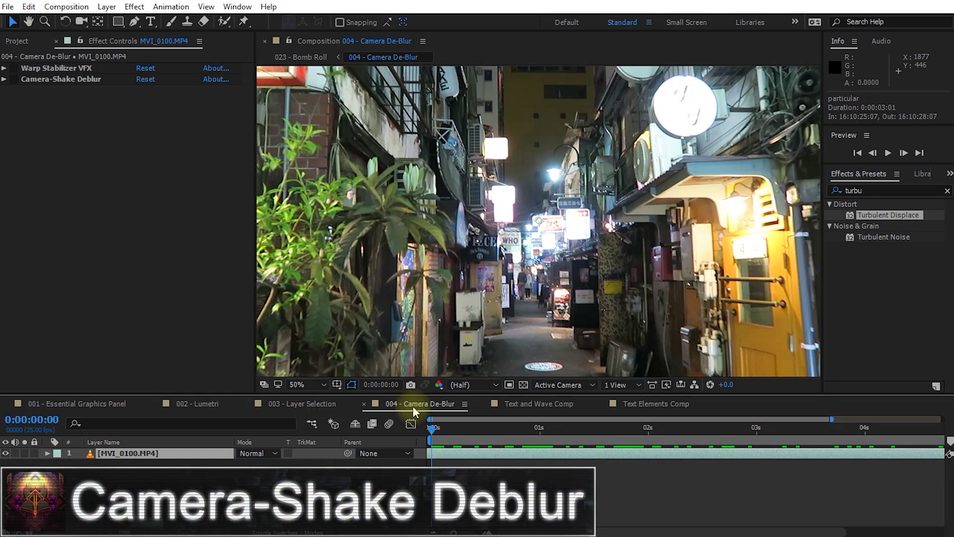
Scrub the shaky alley footage and view it at full size, panned to the plant.
drag(436, 428, 509, 457)
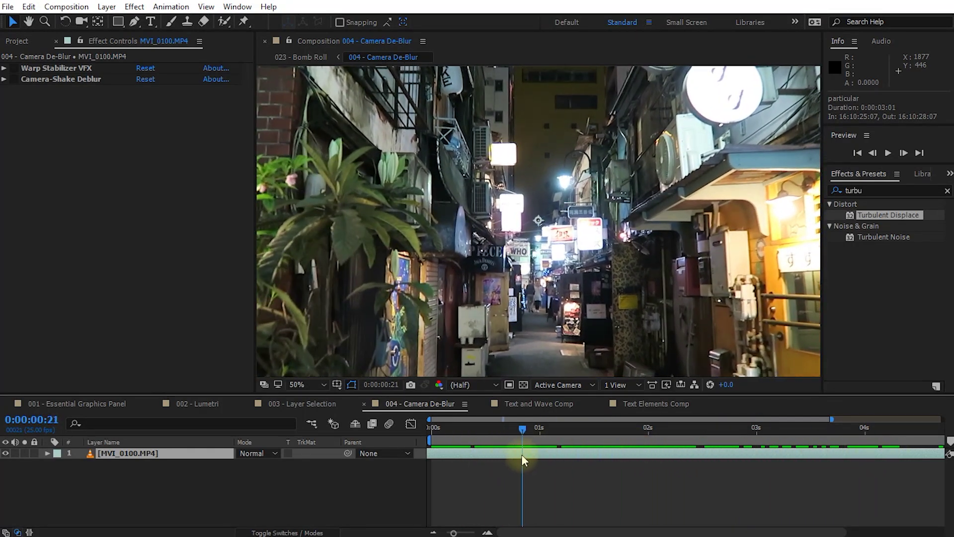
key(slash)
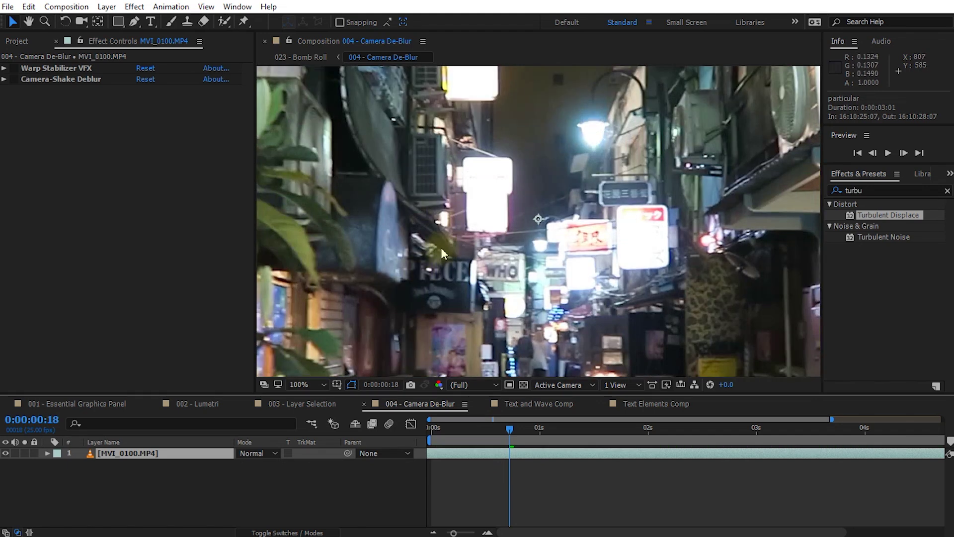
drag(442, 254, 596, 228)
mouse_move(538, 432)
mouse_down()
mouse_move(499, 433)
mouse_move(627, 439)
mouse_move(527, 445)
mouse_up()
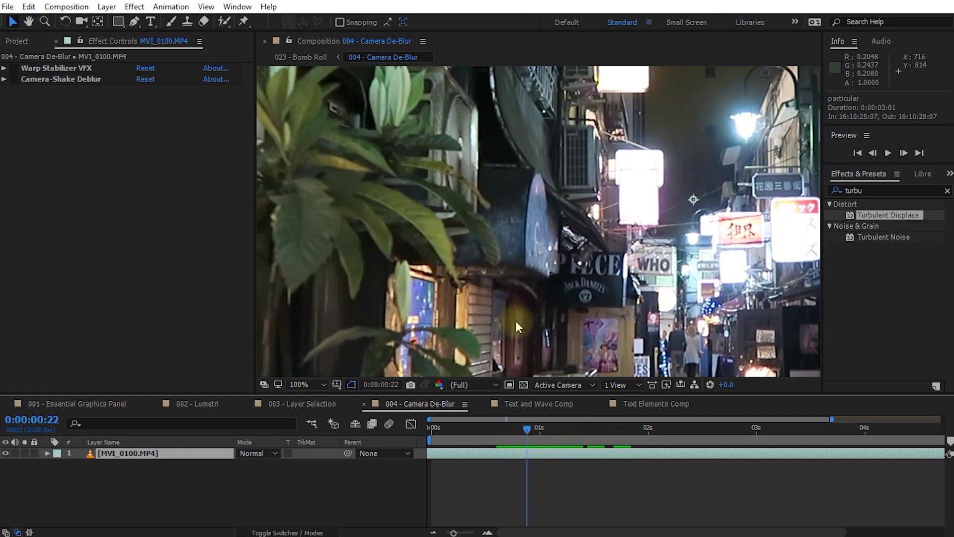
Enable Warp Stabilizer VFX and RAM-preview the stabilised footage from the start.
click(28, 70)
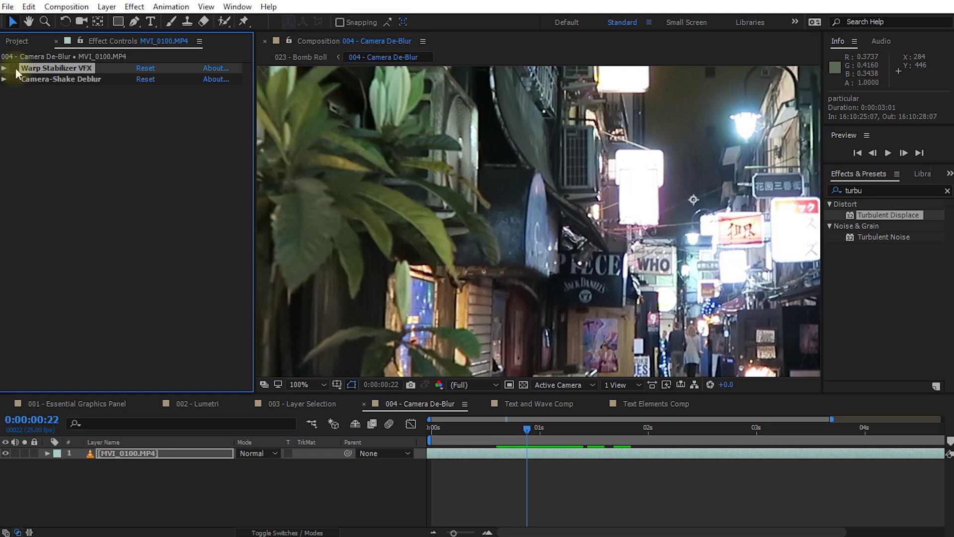
click(13, 68)
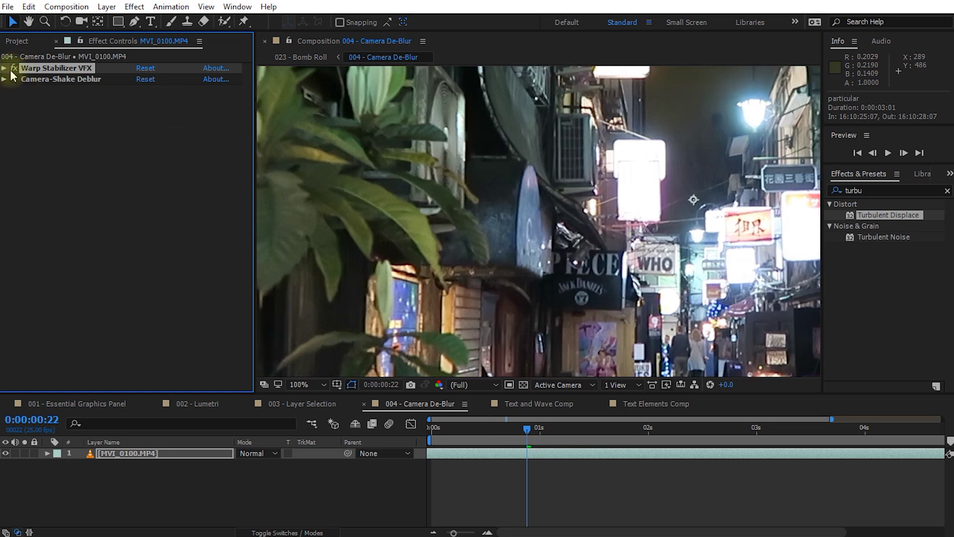
scroll(538, 221, down, 2)
drag(526, 430, 410, 439)
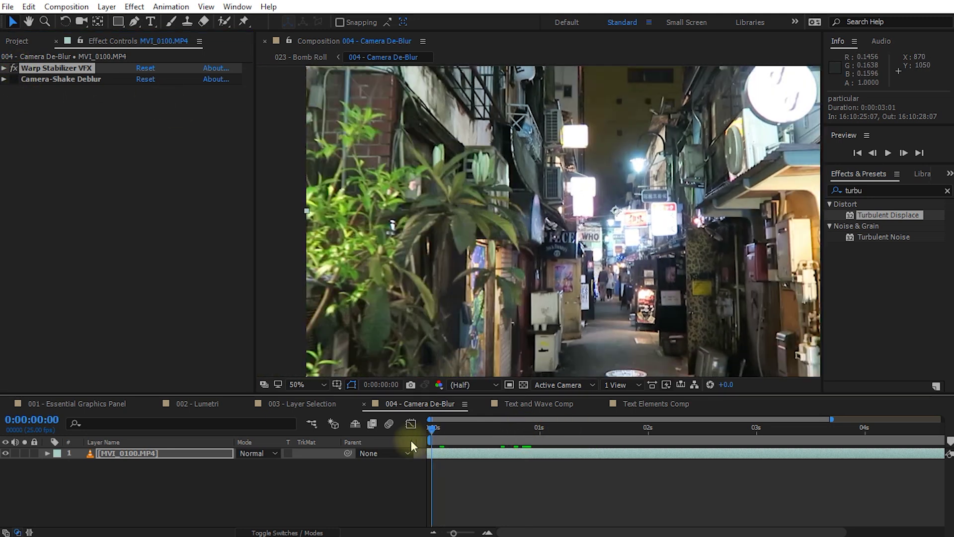
click(517, 481)
key(space)
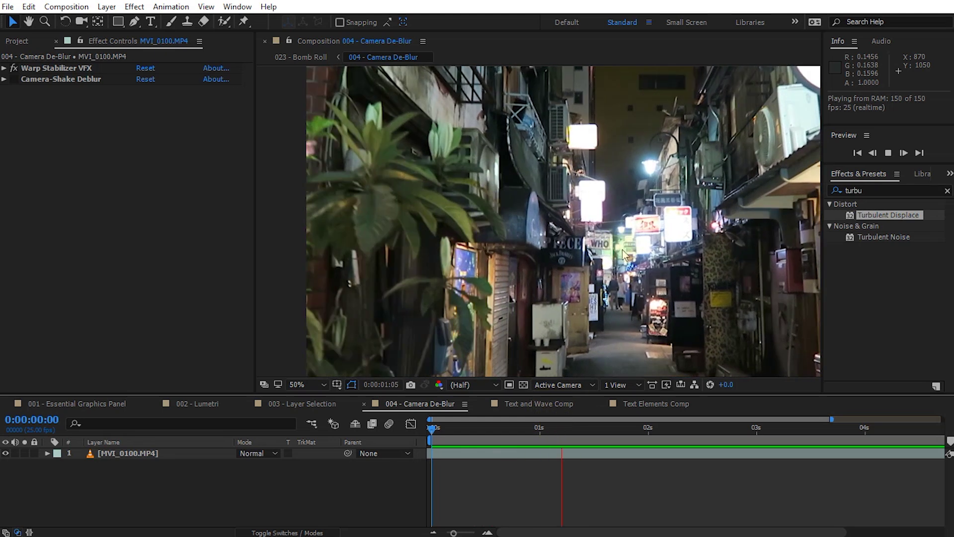
Stop the preview and check blur on frames around 0:00:00:18 at Full resolution.
mouse_move(528, 429)
mouse_down()
mouse_move(490, 428)
mouse_move(523, 428)
mouse_move(512, 427)
mouse_up()
key(period)
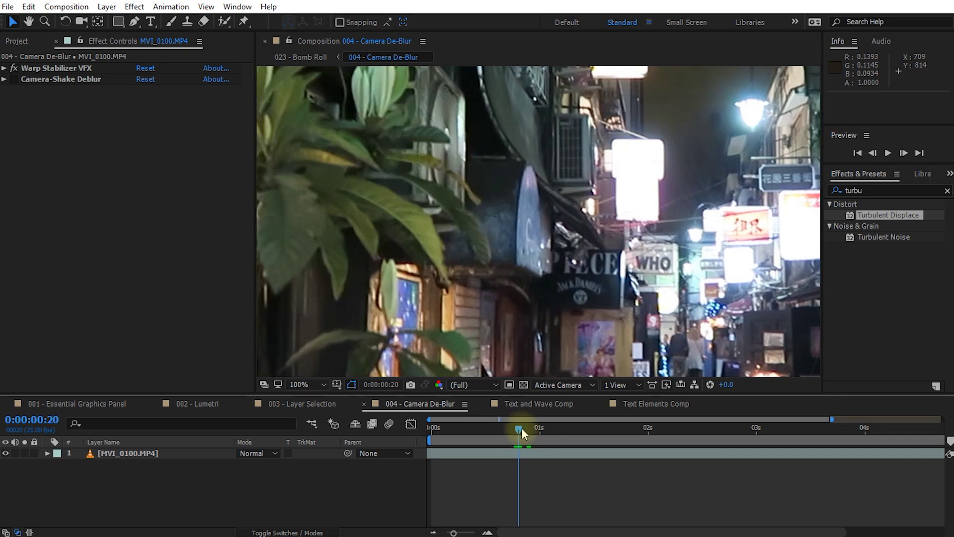
mouse_move(519, 428)
mouse_down()
mouse_move(508, 428)
mouse_move(527, 431)
mouse_move(484, 430)
mouse_move(515, 427)
mouse_up()
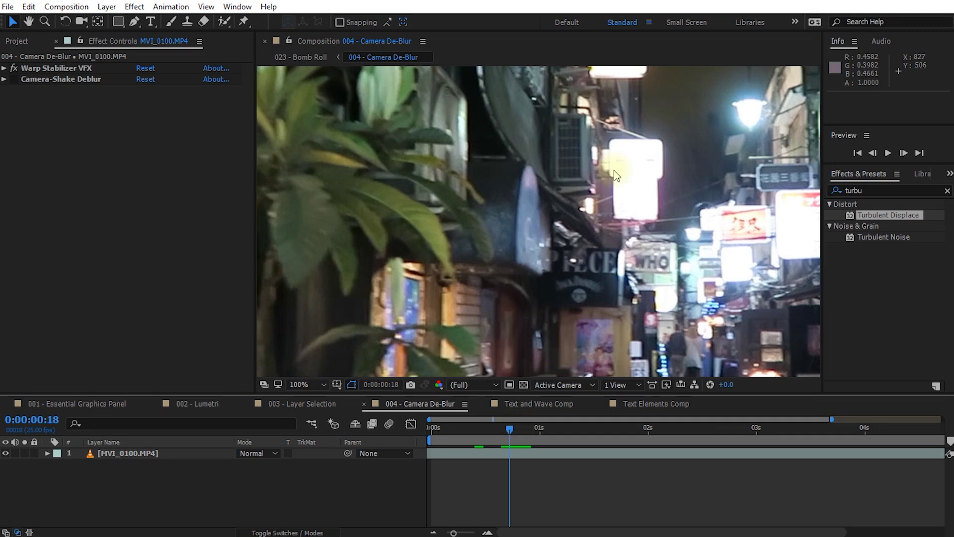
Add Camera-Shake Deblur from a 'camera' search and place it after Warp Stabilizer VFX.
double_click(864, 190)
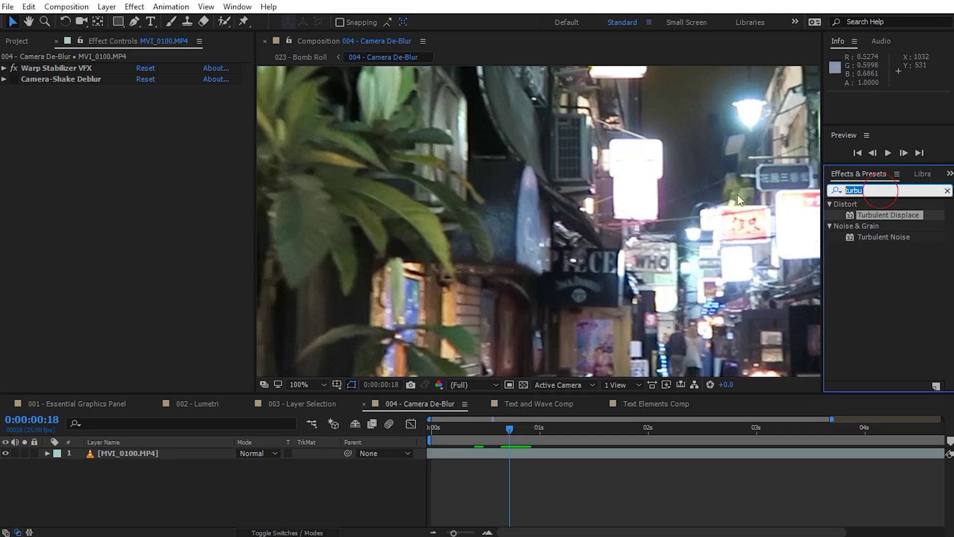
text(camera)
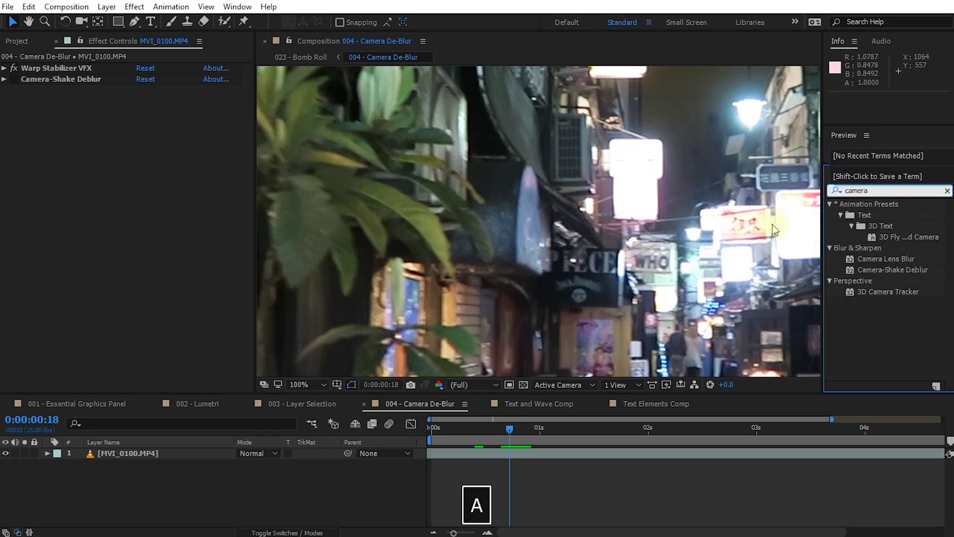
click(866, 271)
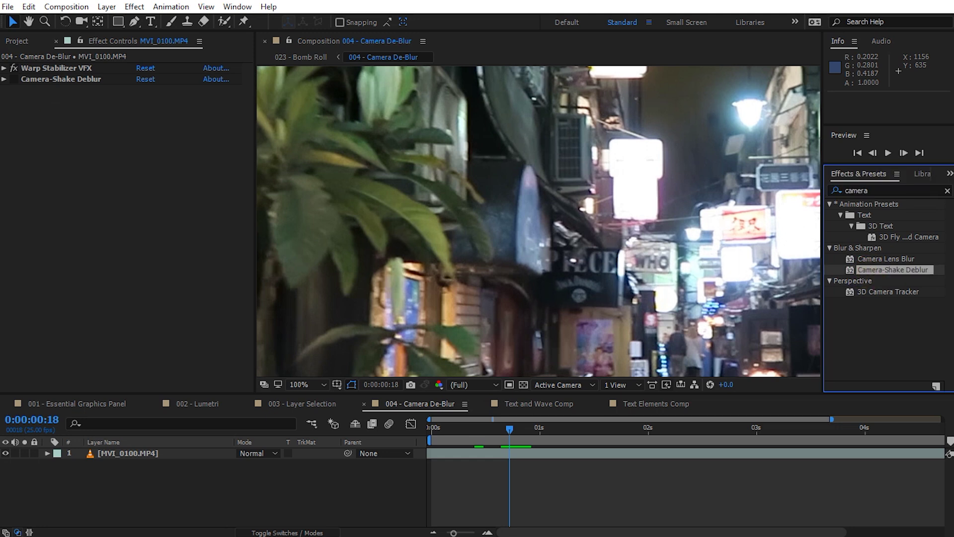
click(54, 68)
click(43, 81)
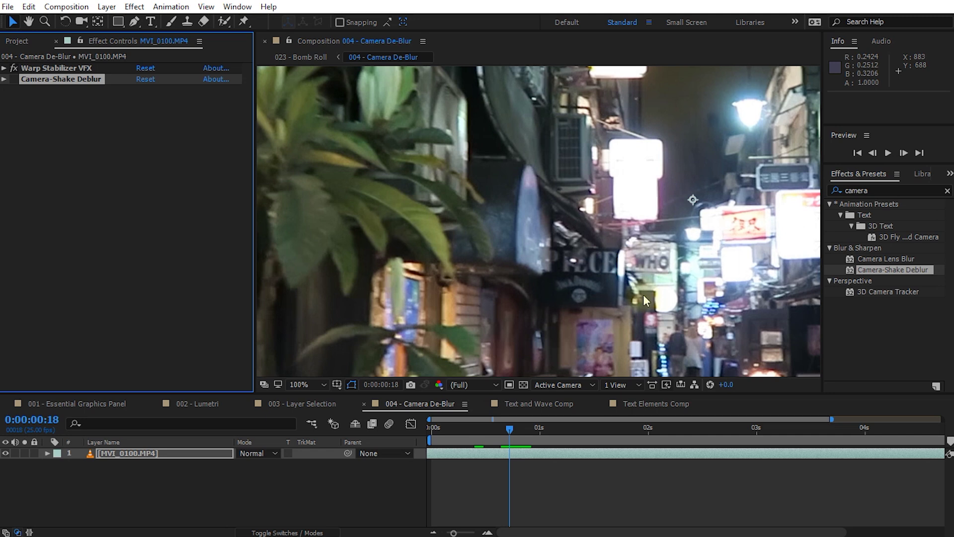
key(comma)
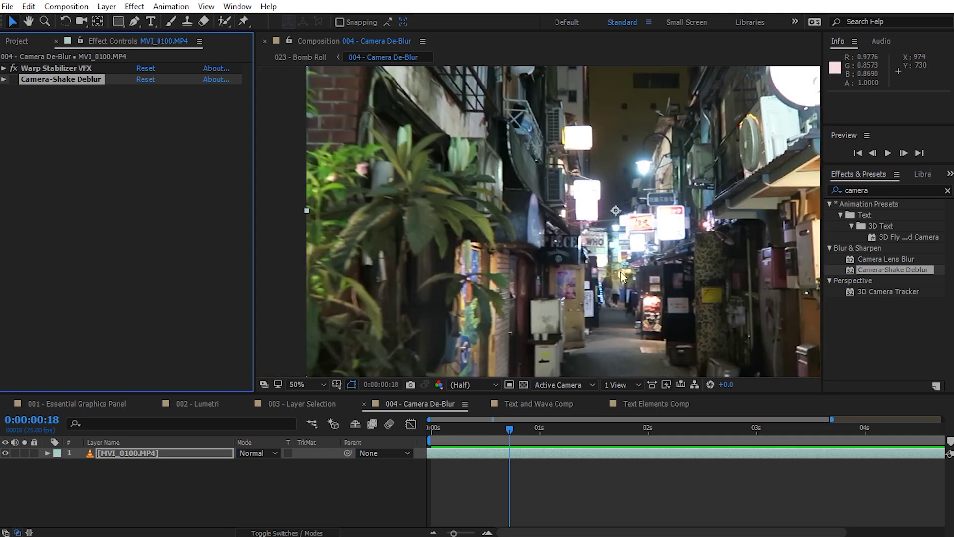
key(alt+slash)
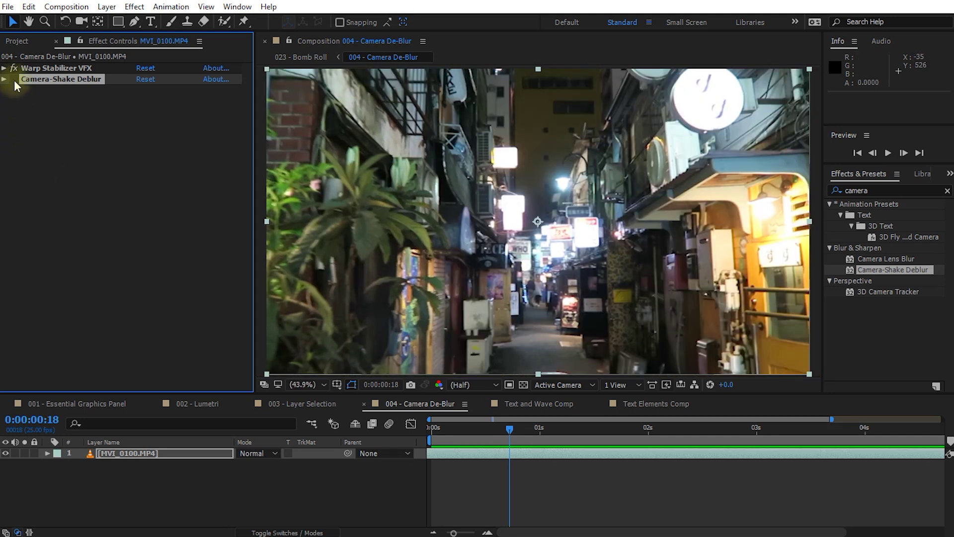
drag(14, 79, 13, 78)
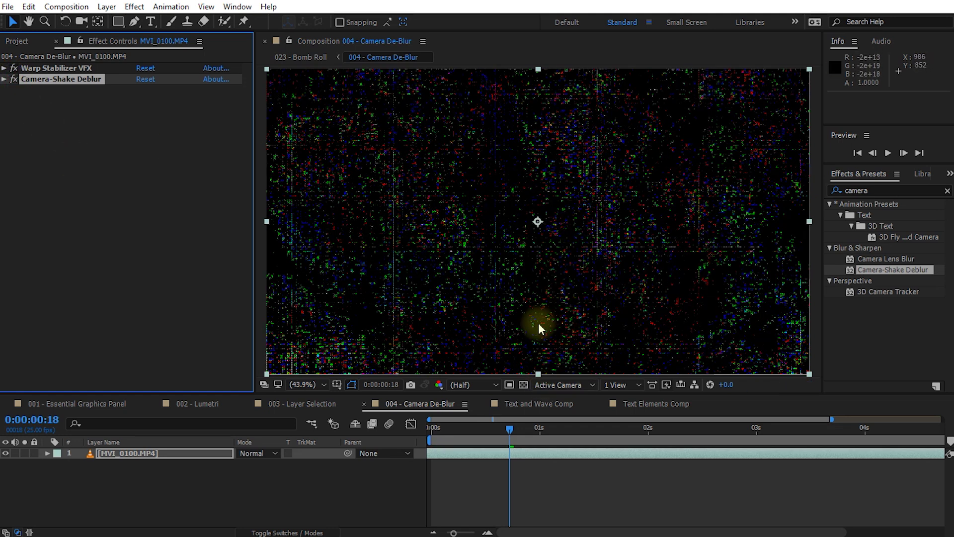
Check the deblurred footage at frames 0:00:00:15, 0:00:00:22, 0:00:01:00, 0:00:01:07 and 0:00:00:13.
click(506, 429)
drag(505, 428, 495, 431)
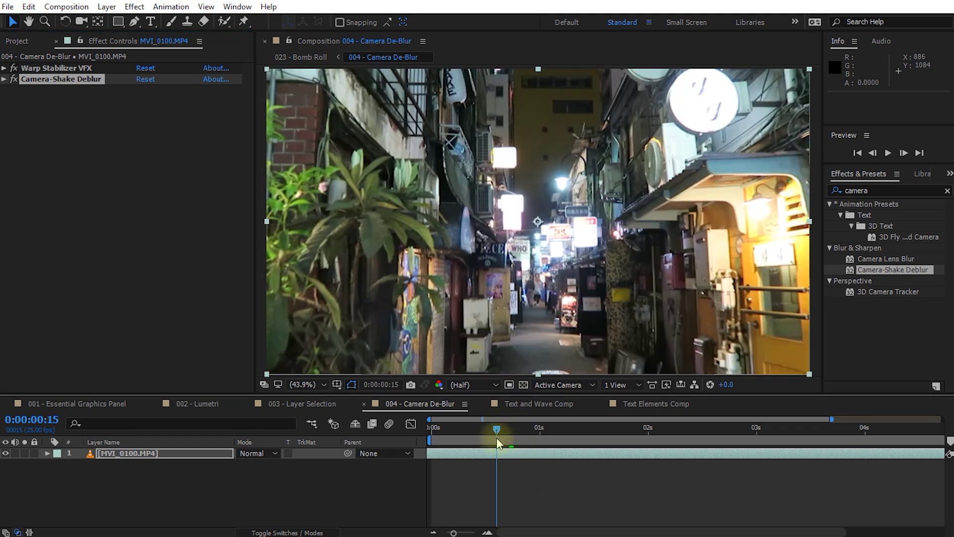
click(497, 437)
drag(499, 439, 549, 431)
click(527, 428)
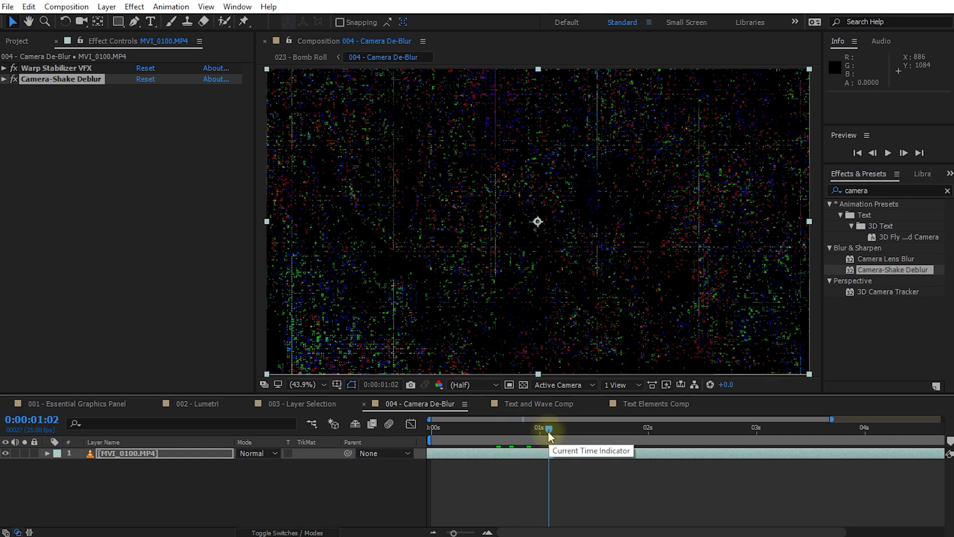
drag(544, 428, 487, 432)
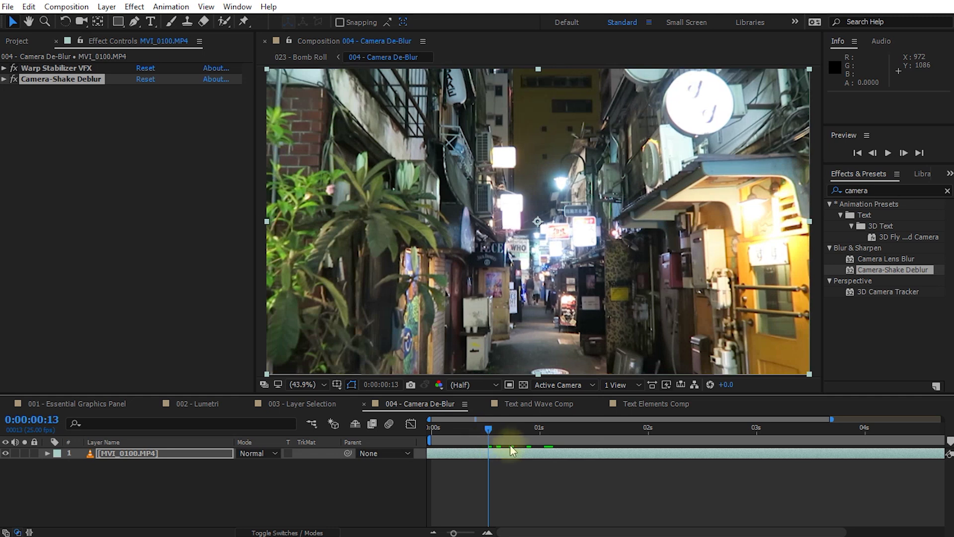
drag(476, 431, 570, 432)
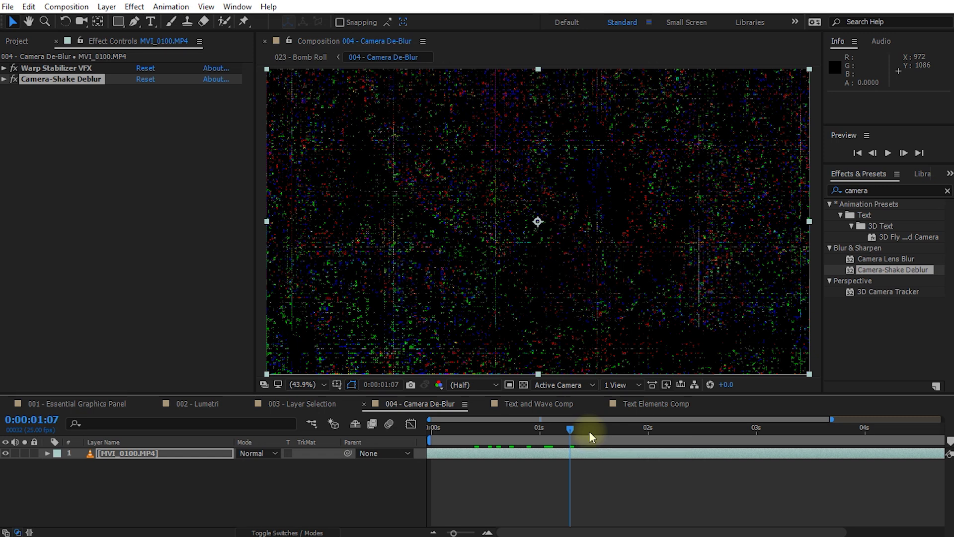
drag(545, 431, 487, 450)
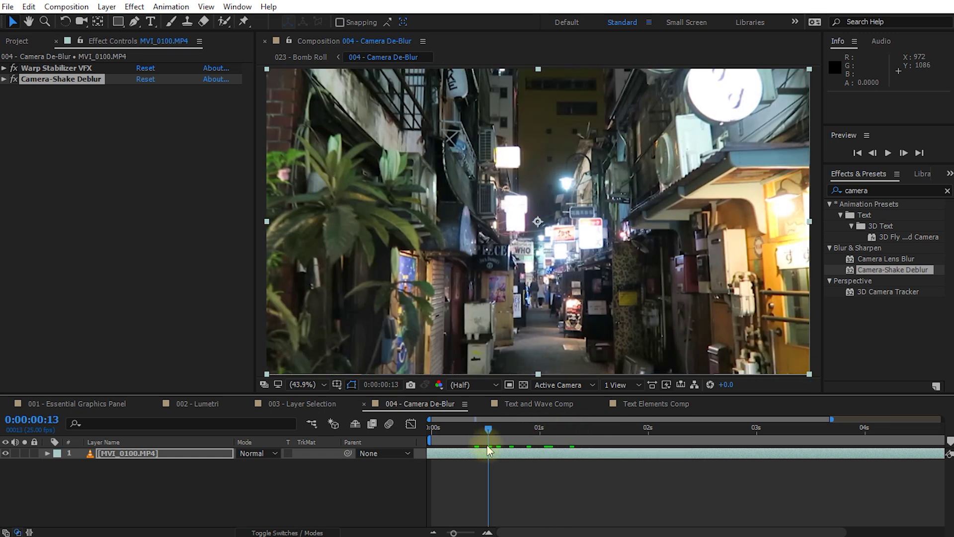